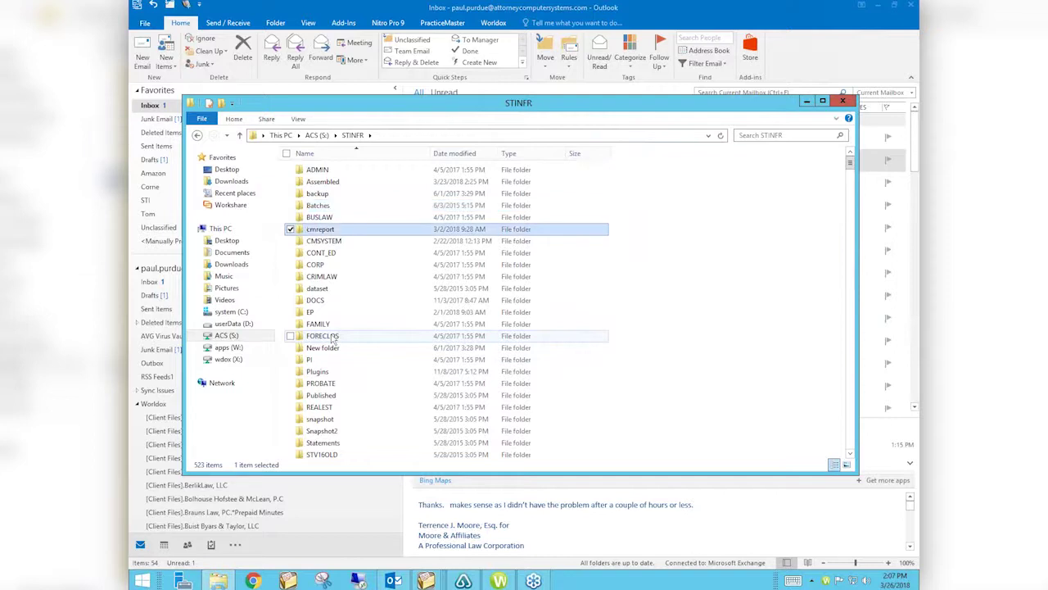
# Launch PracticeMaster by running cm.exe from the STINFR folder on the ACS (S:) drive
pyautogui.write('cm.')
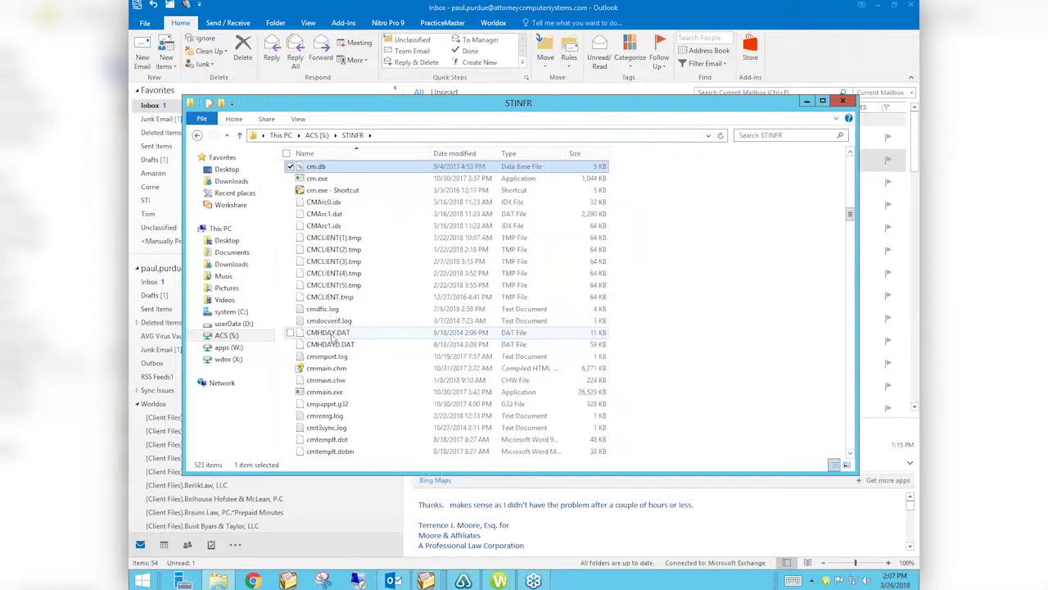
pyautogui.write('e')
pyautogui.press('Return')
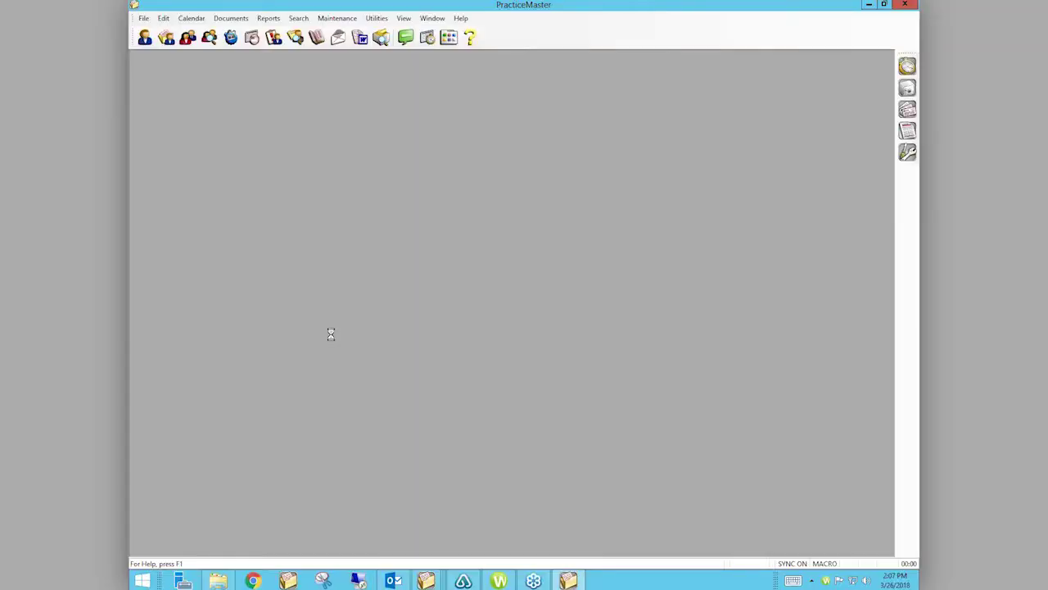
# Sign in to PracticeMaster with the user ID and acknowledge the sample data notice
pyautogui.write('RO')
pyautogui.write('D')
pyautogui.press('Return')
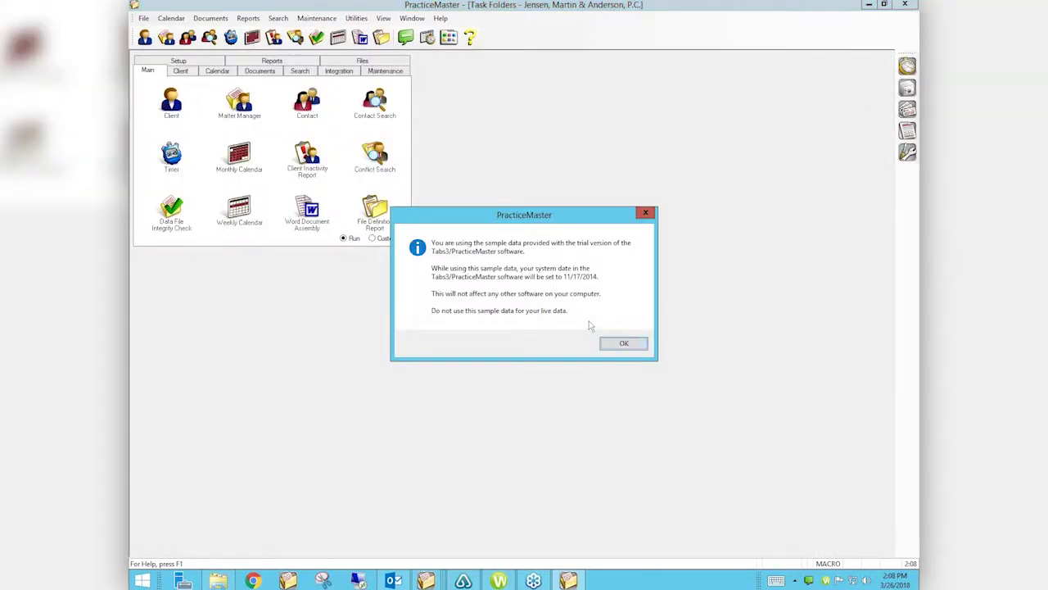
pyautogui.click(619, 344)
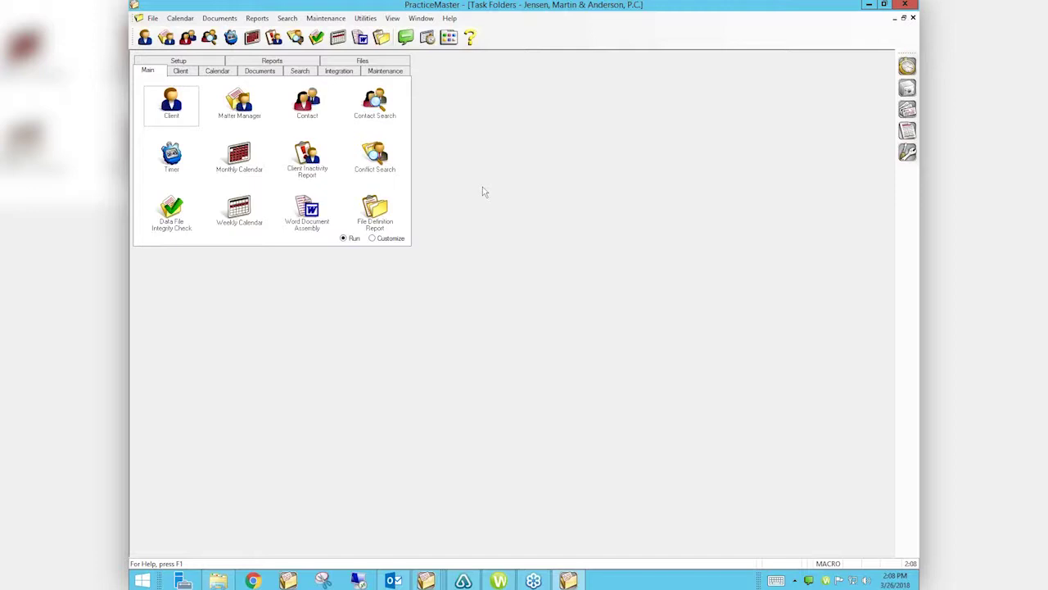
# Open the Bel-Cor matter from the client list and show its e-mail records
pyautogui.click(183, 107)
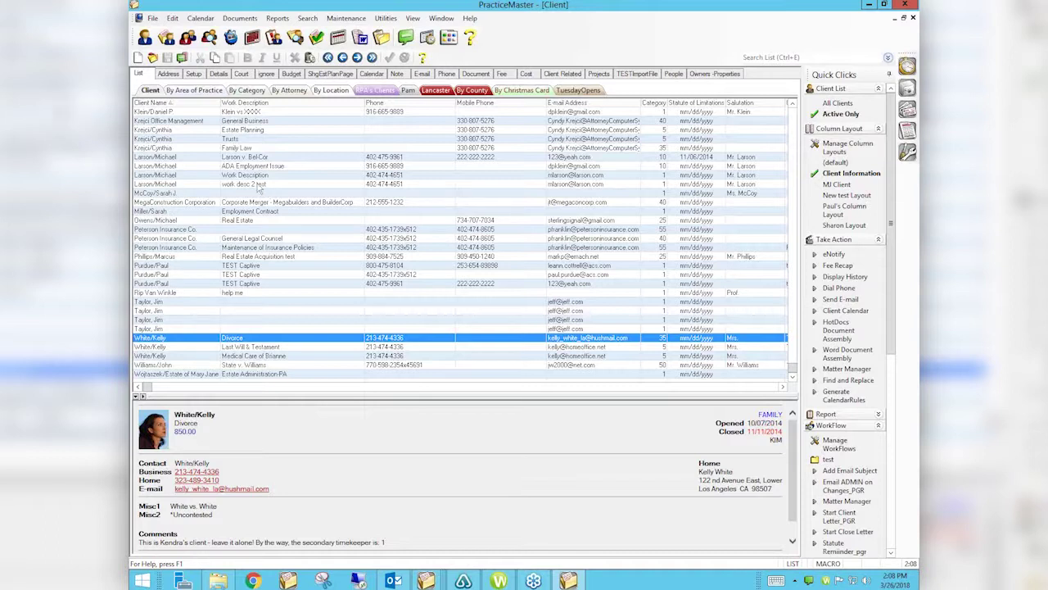
pyautogui.click(237, 158)
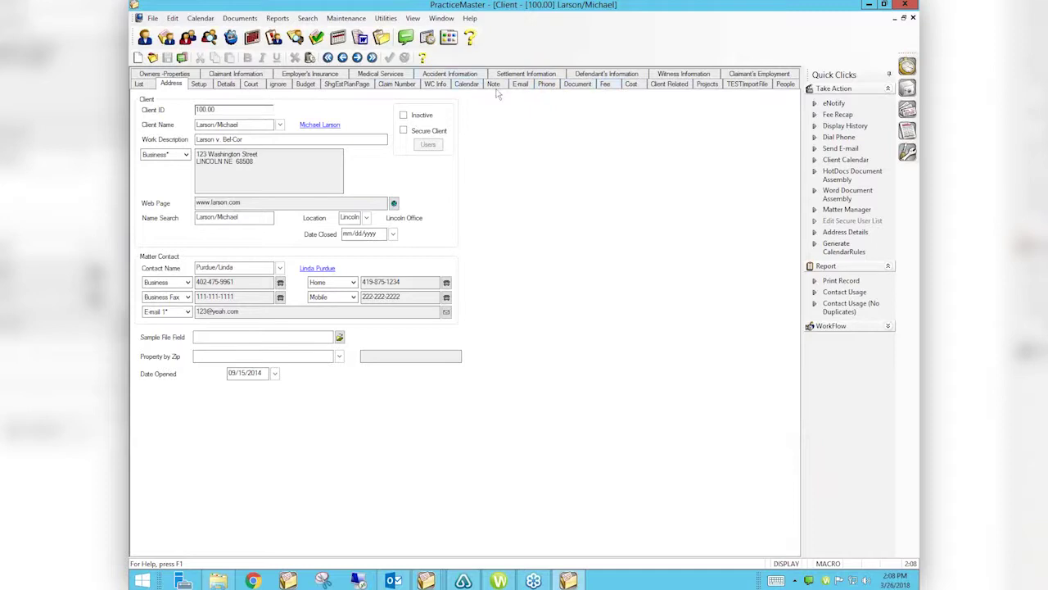
pyautogui.click(521, 85)
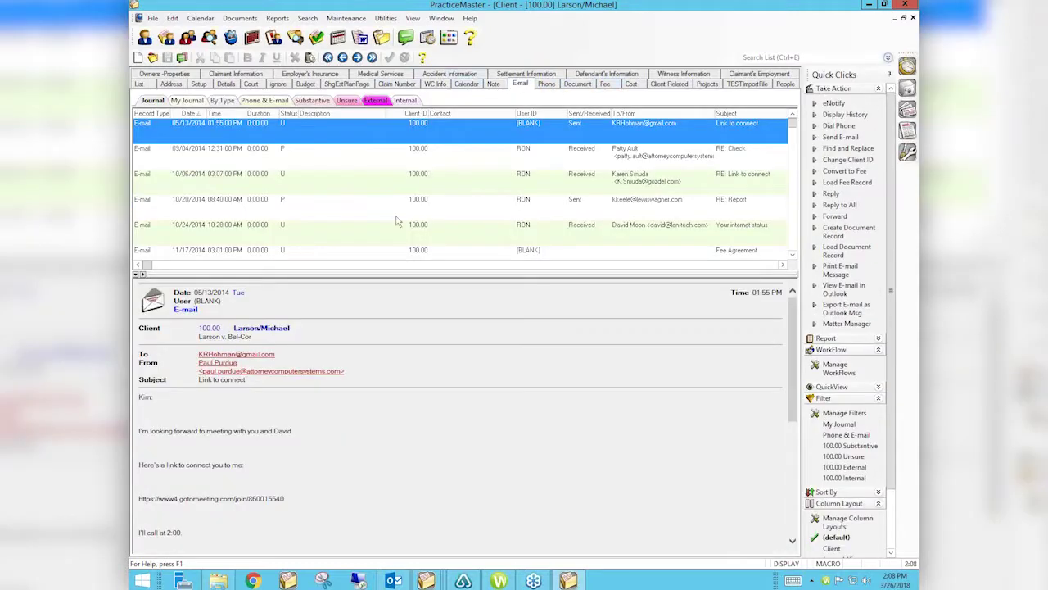
# Open the Facebook birthday e-mail dated 02/13/2015 from the journal and read through its message body
pyautogui.click(793, 243)
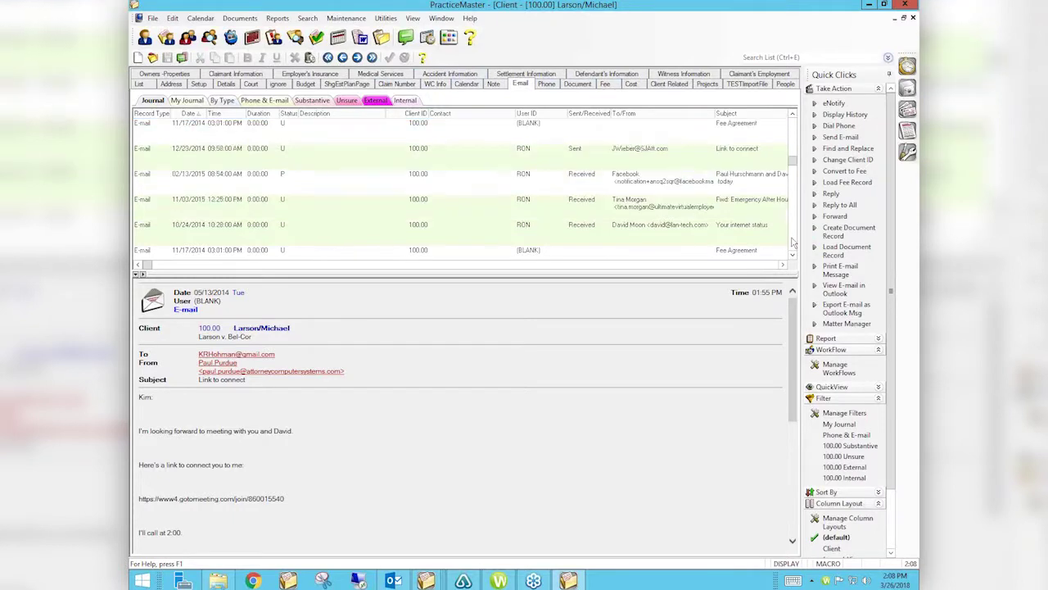
pyautogui.click(629, 177)
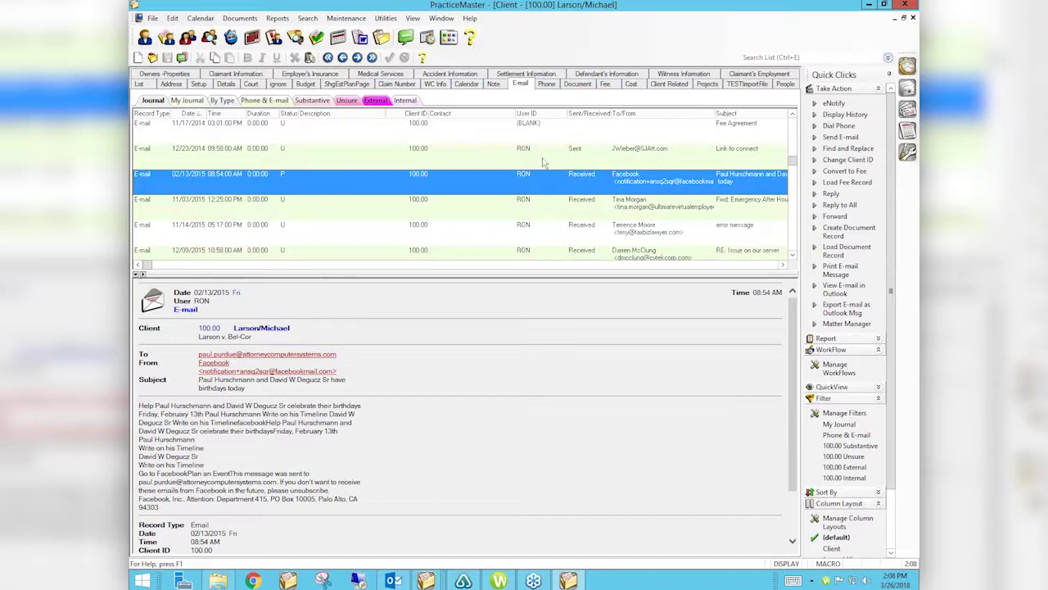
pyautogui.doubleClick(192, 184)
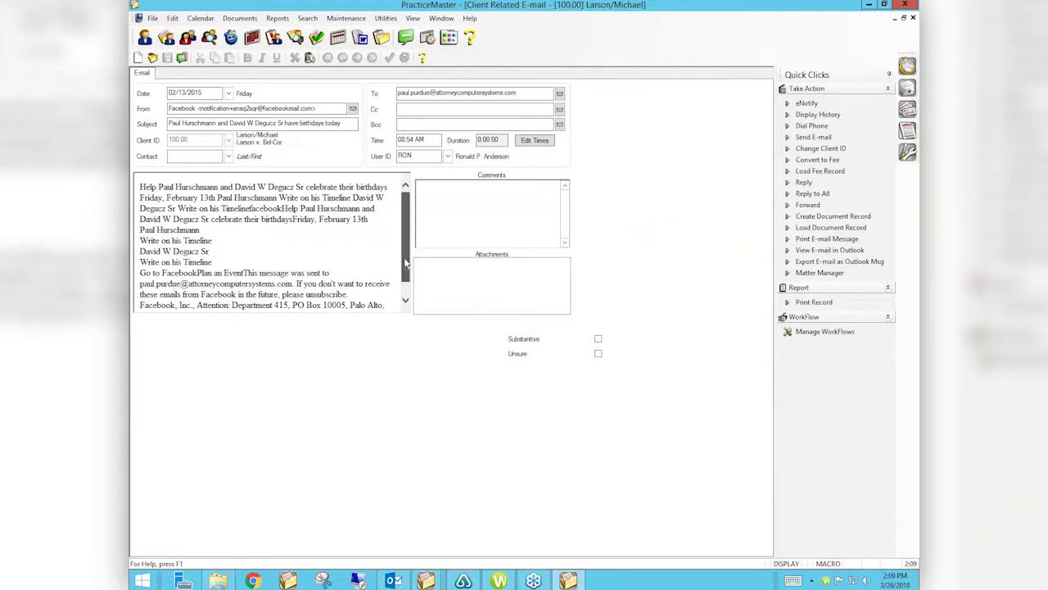
pyautogui.click(405, 301)
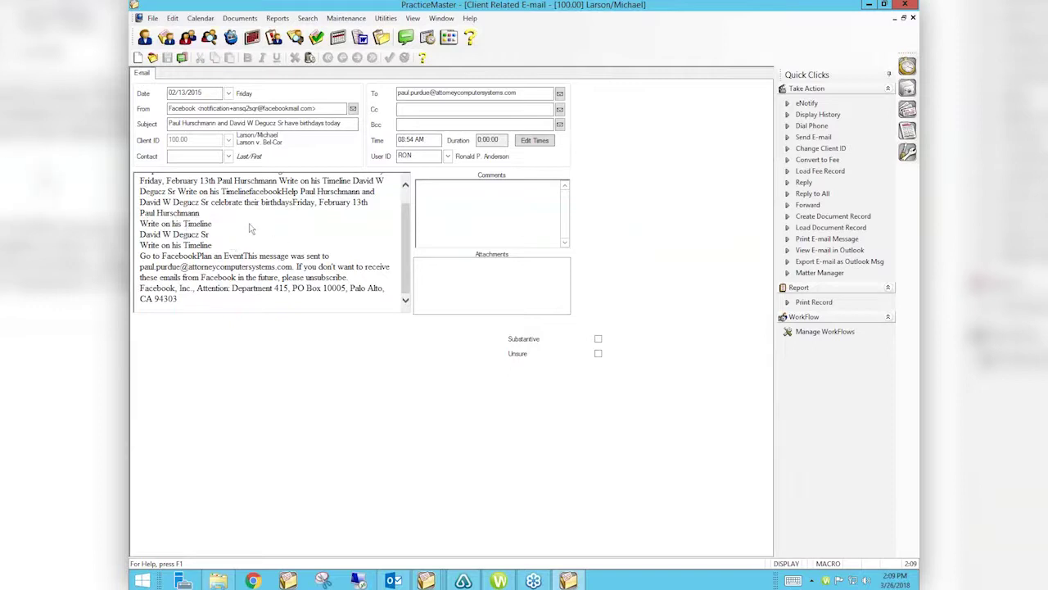
pyautogui.moveTo(407, 262); pyautogui.dragTo(412, 232)
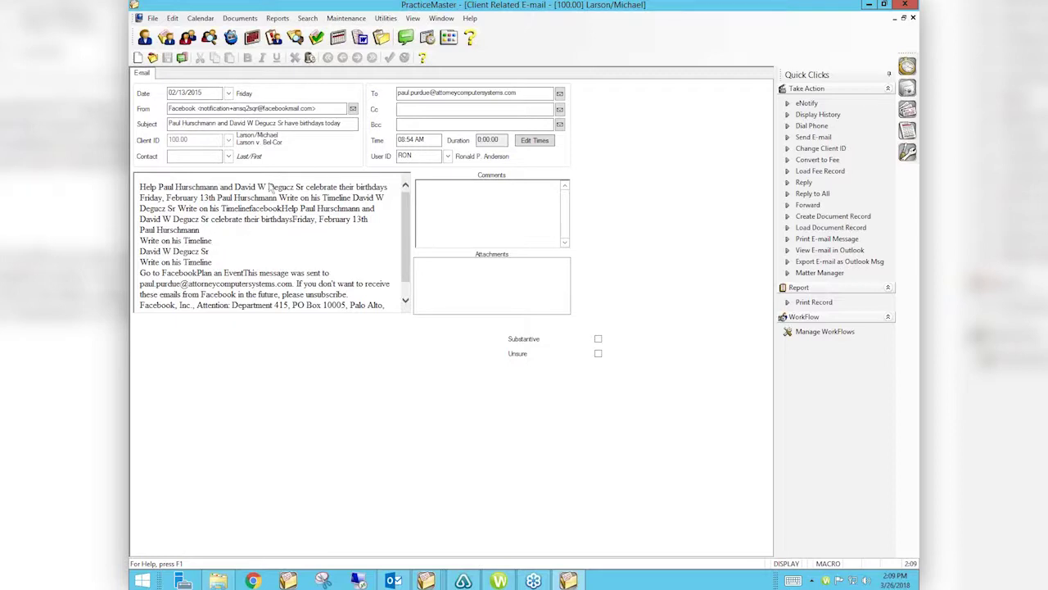
# In the E-Mail Preferences, allow HTML when viewing/replying to E-mail Journal records and accept the security caution
pyautogui.click(344, 21)
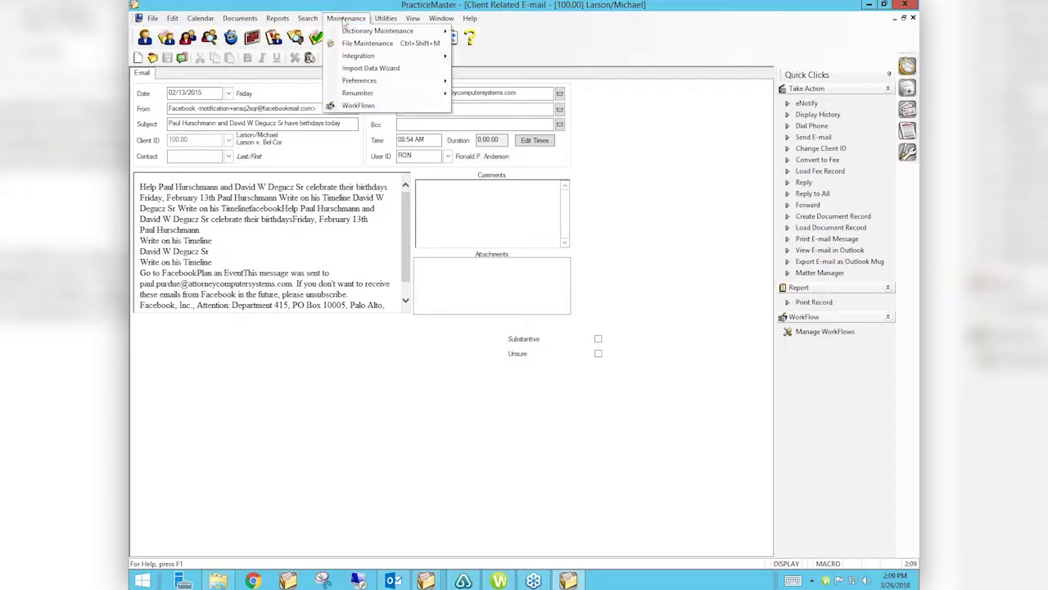
pyautogui.moveTo(352, 81)
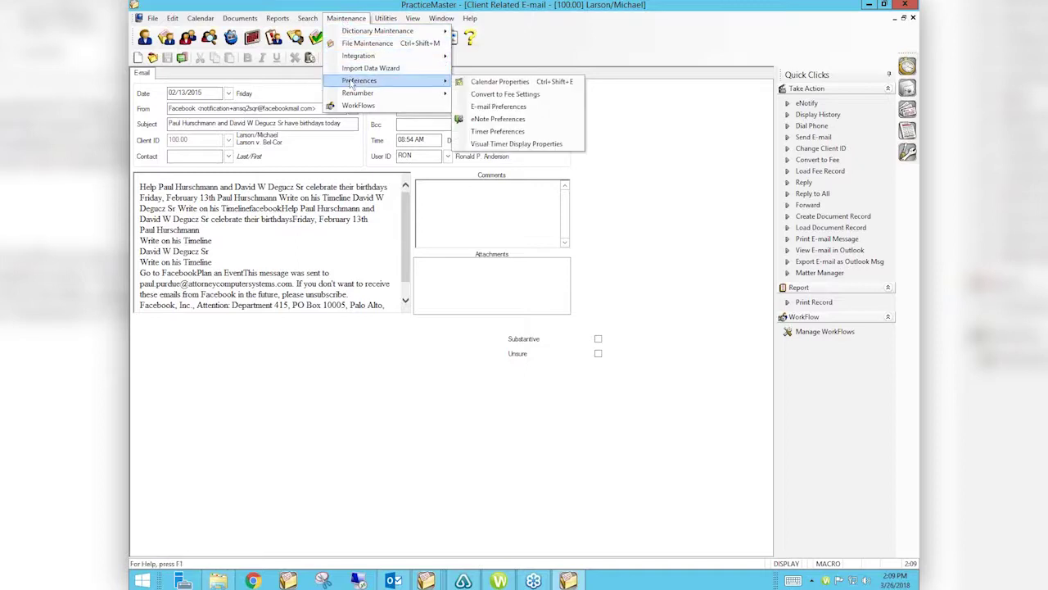
pyautogui.click(491, 108)
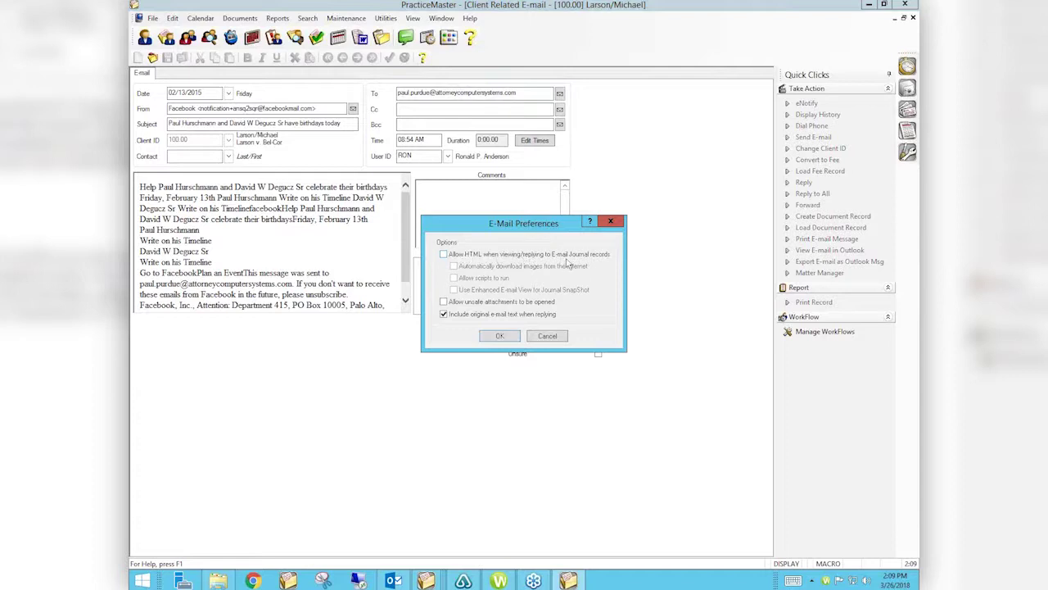
pyautogui.click(443, 255)
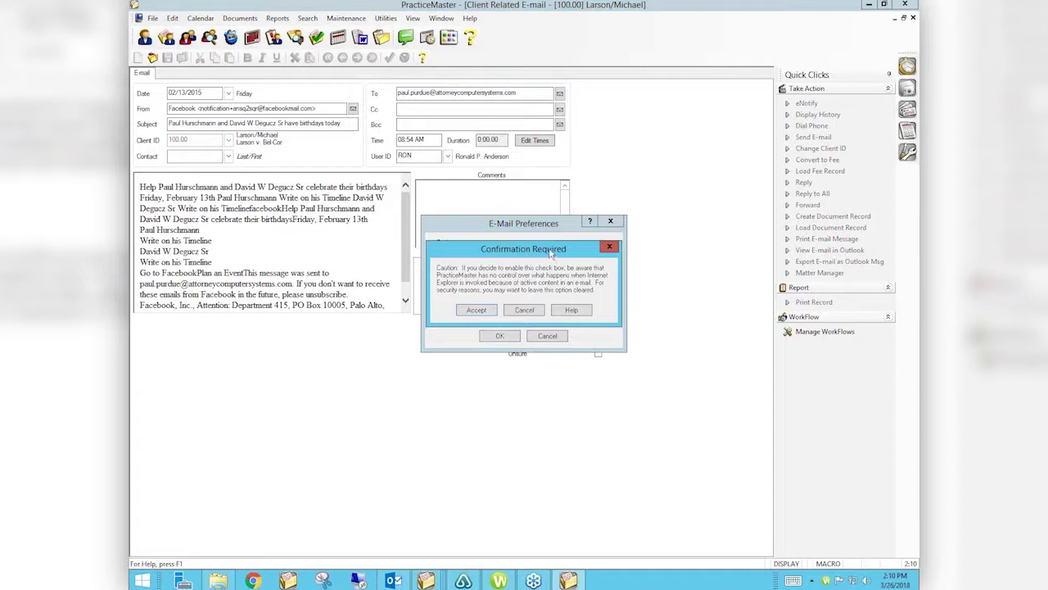
pyautogui.moveTo(553, 252); pyautogui.dragTo(555, 369)
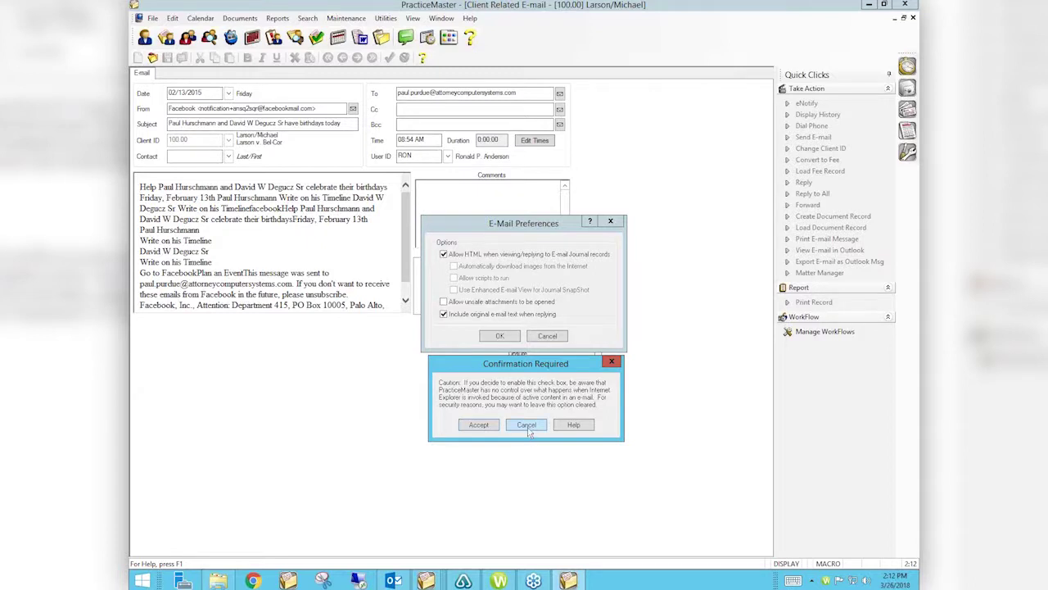
pyautogui.moveTo(536, 369); pyautogui.dragTo(536, 256)
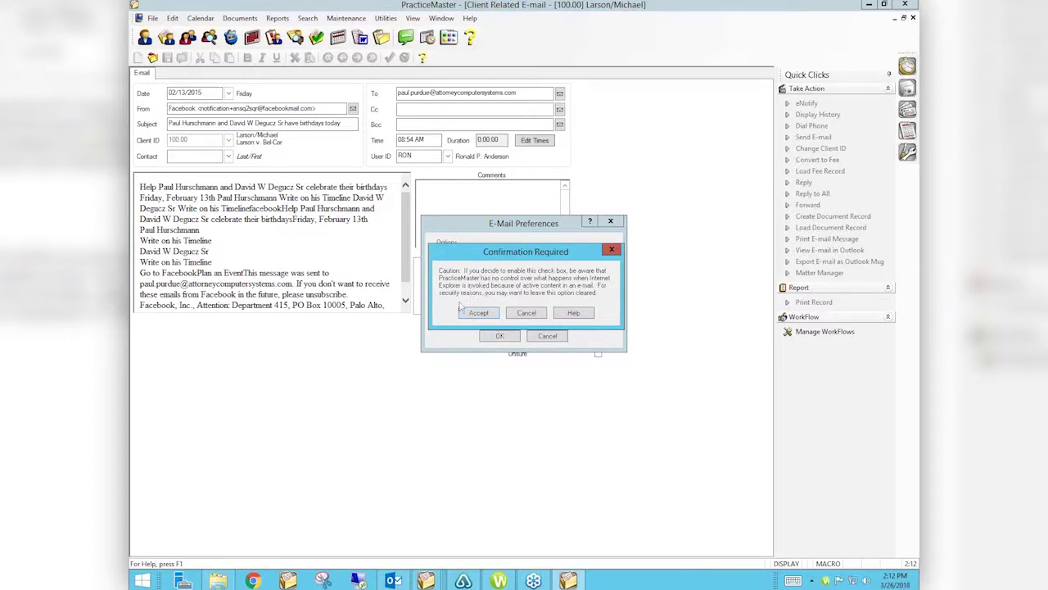
pyautogui.click(472, 314)
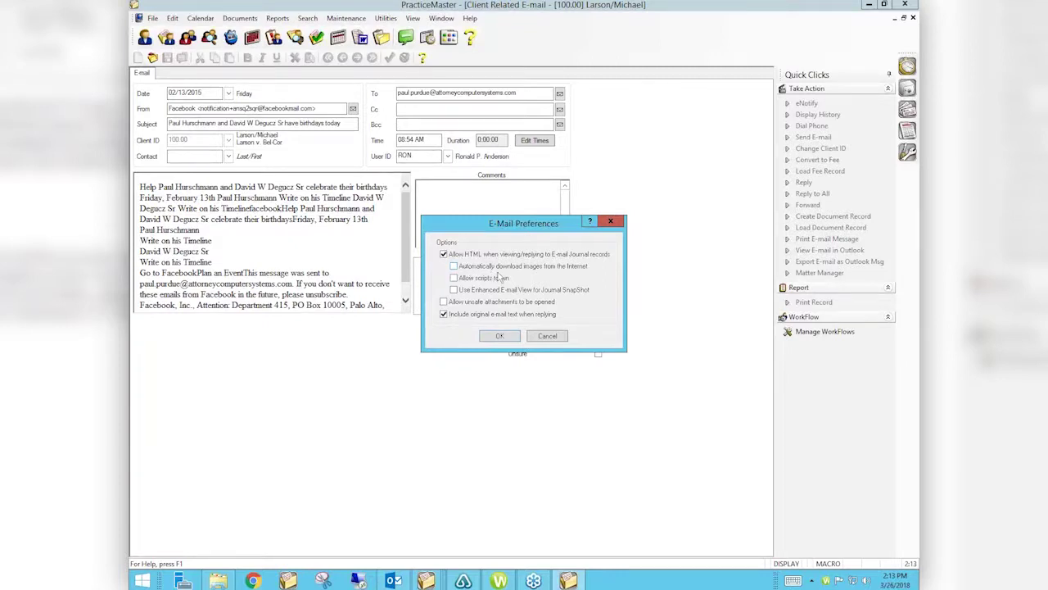
# Enable automatic download of images from the Internet and the Enhanced E-mail View for Journal SnapShot, and save the preferences
pyautogui.click(455, 269)
pyautogui.click(455, 292)
pyautogui.click(498, 338)
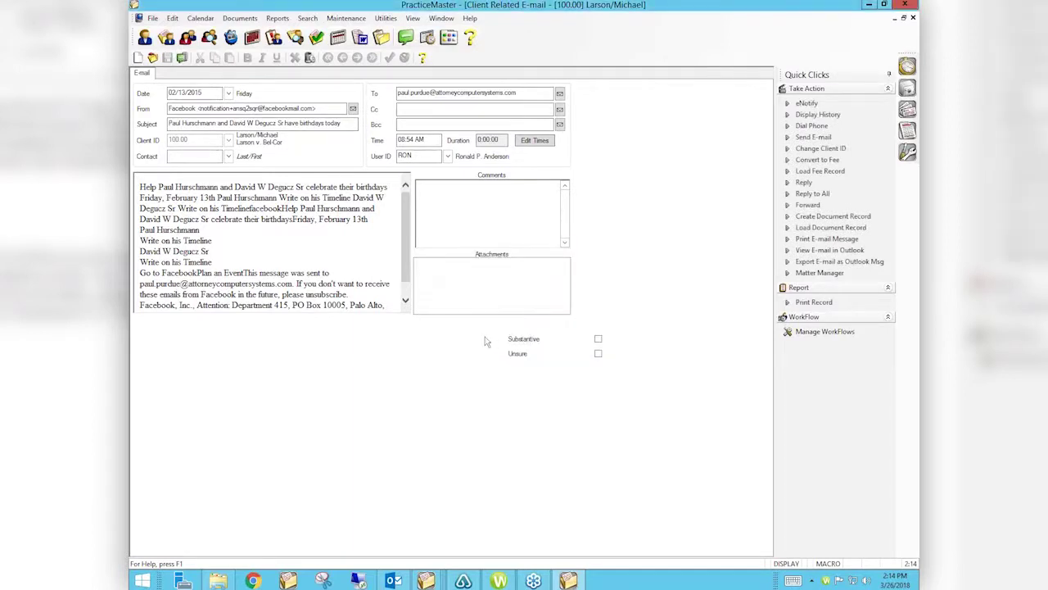
# Close the e-mail record and reload the client's e-mail journal to apply the new preferences
pyautogui.click(913, 18)
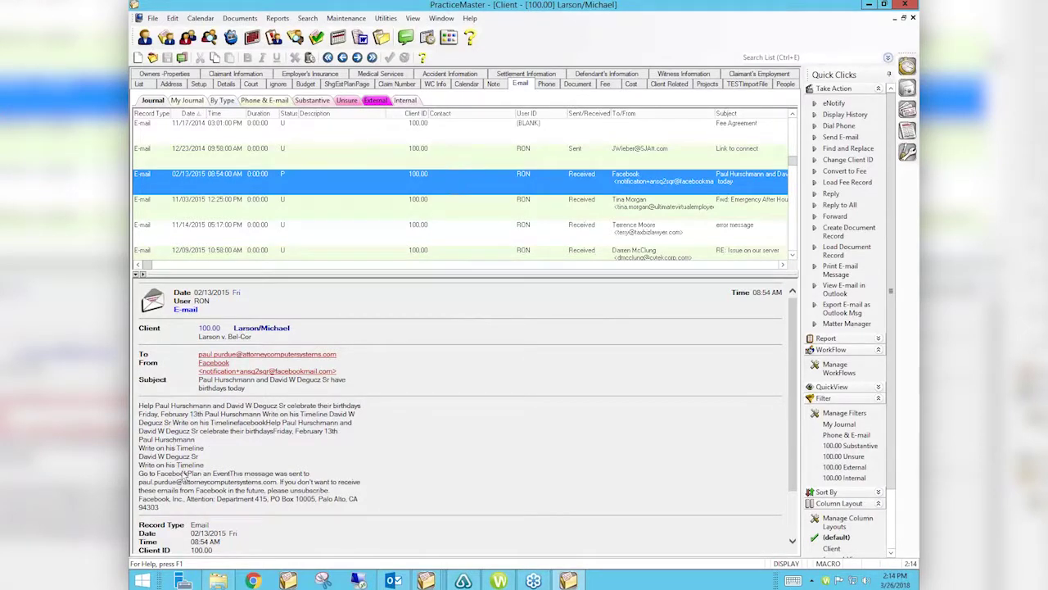
pyautogui.moveTo(176, 448); pyautogui.dragTo(276, 473)
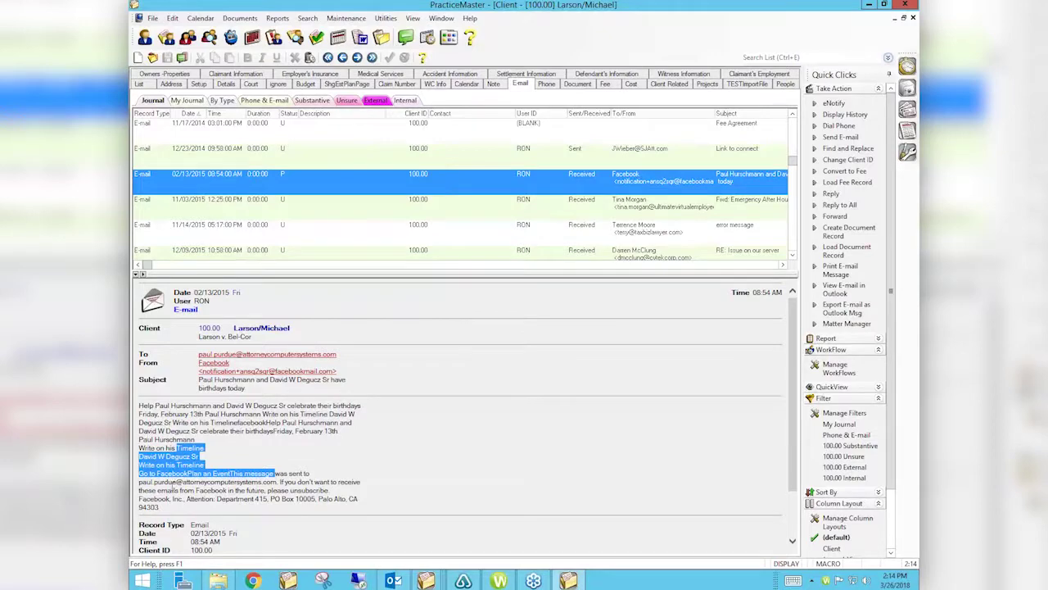
pyautogui.click(396, 84)
pyautogui.click(520, 84)
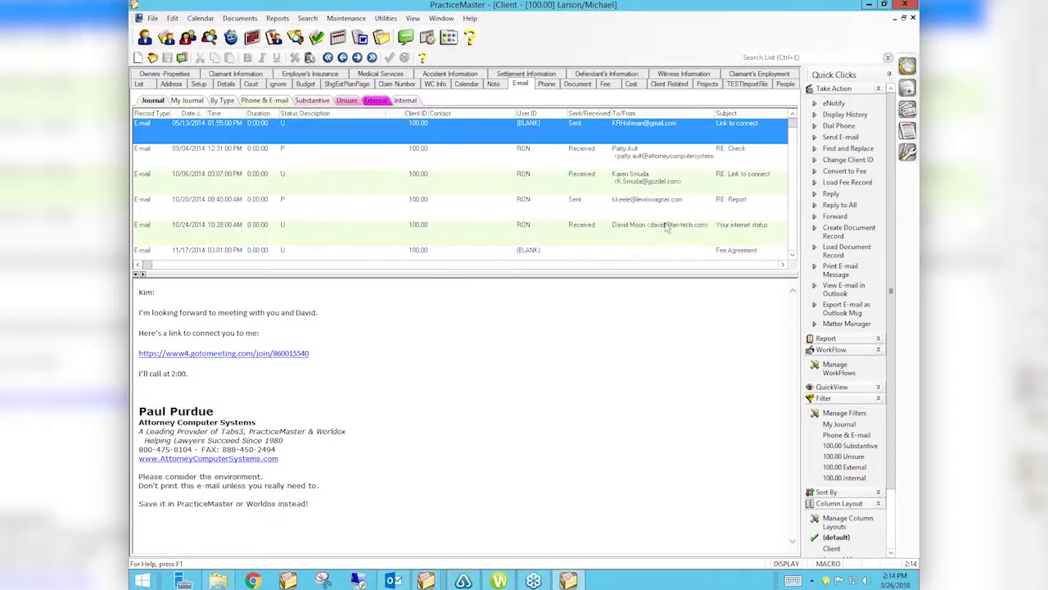
# Preview the 02/13/2015 Facebook e-mail in the journal again and open its full record
pyautogui.click(793, 237)
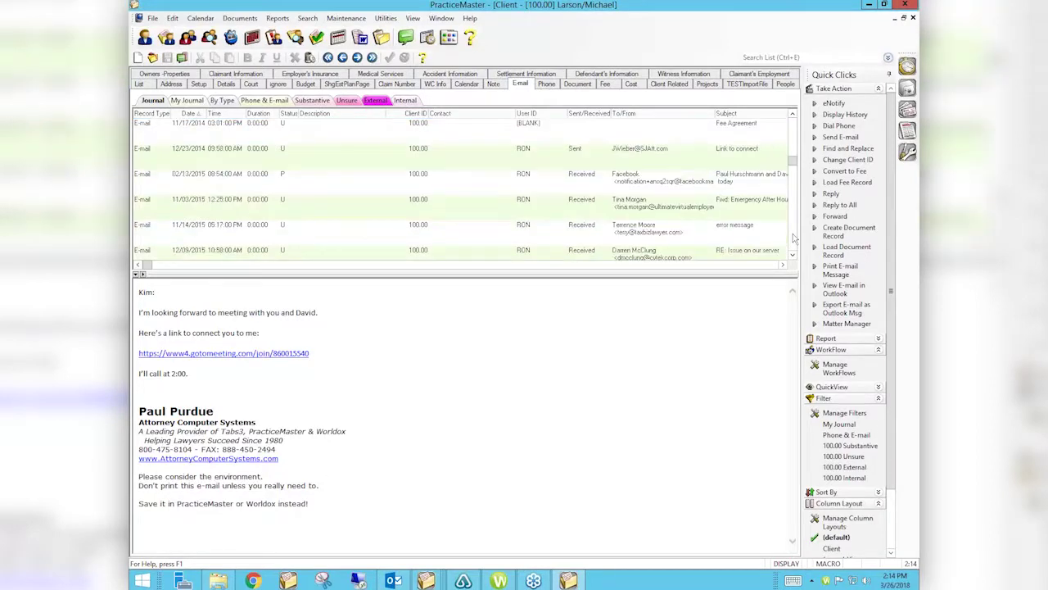
pyautogui.click(635, 180)
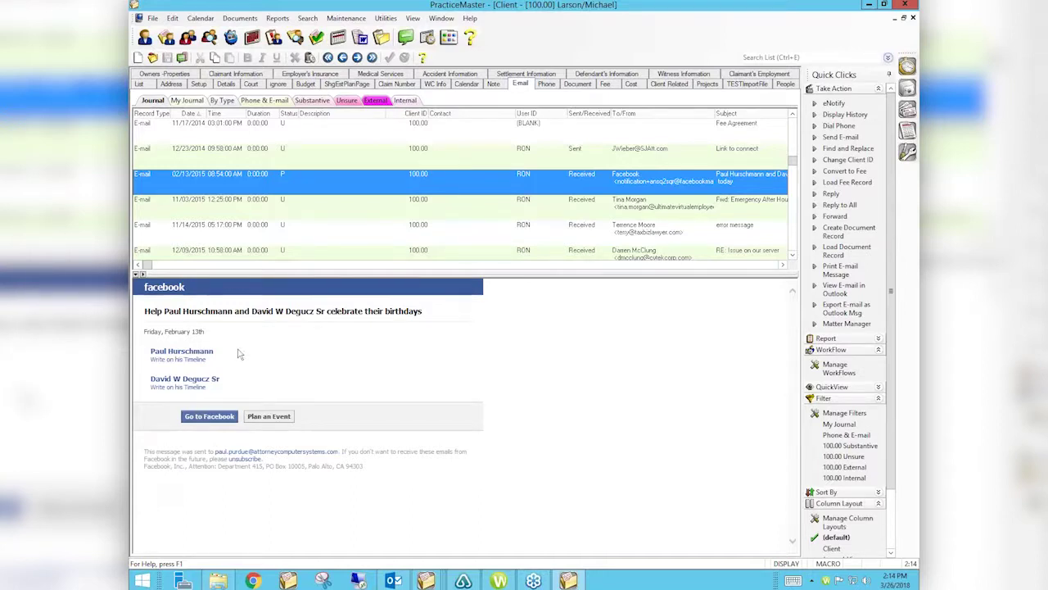
pyautogui.doubleClick(188, 183)
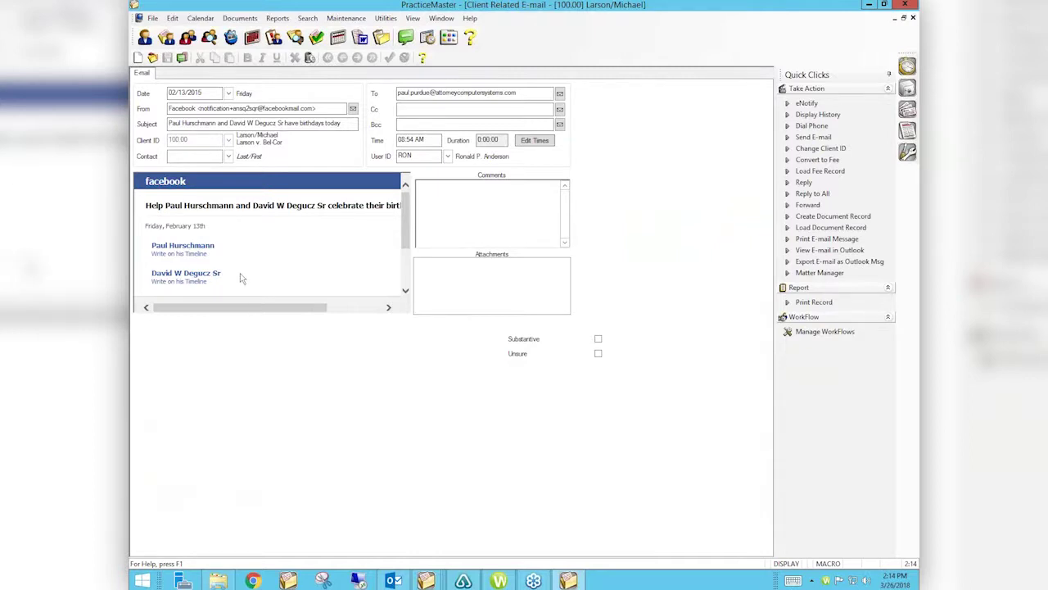
# Review the E-Mail Preferences options from the open e-mail record, and return to the client's e-mail journal
pyautogui.click(344, 19)
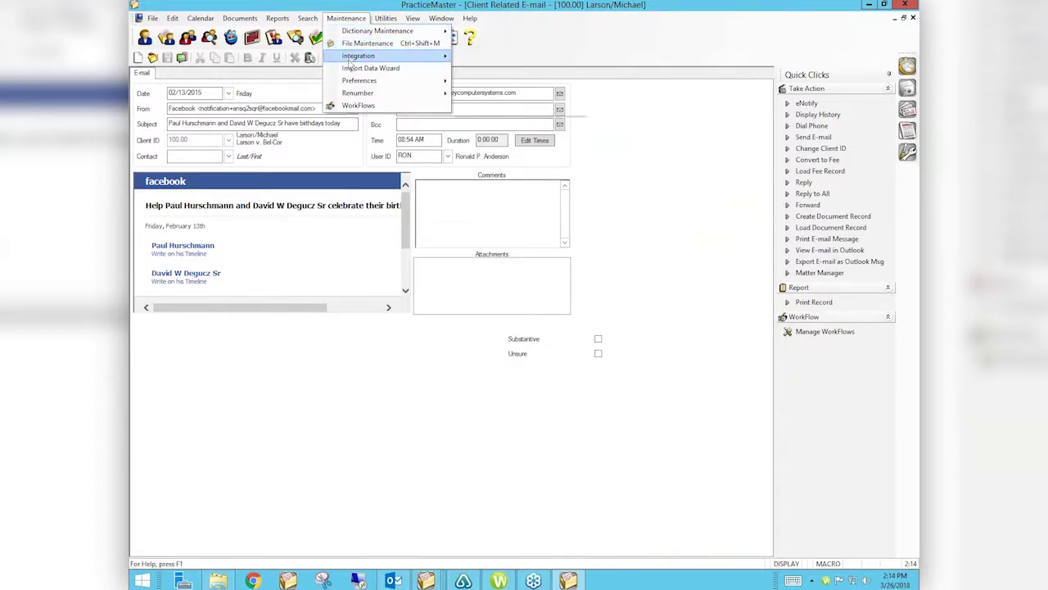
pyautogui.moveTo(351, 83)
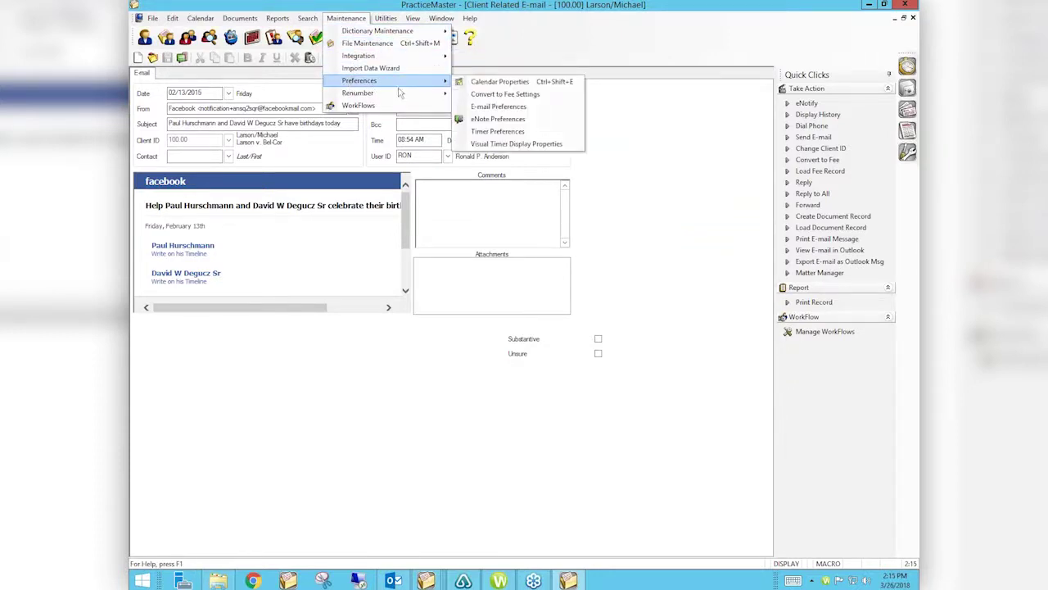
pyautogui.click(498, 107)
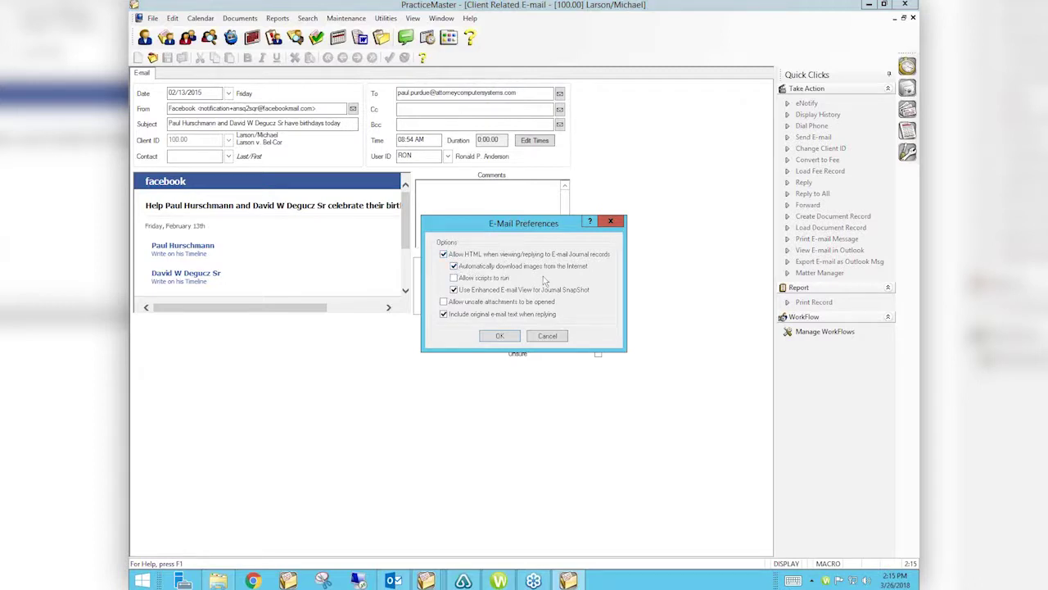
pyautogui.click(496, 336)
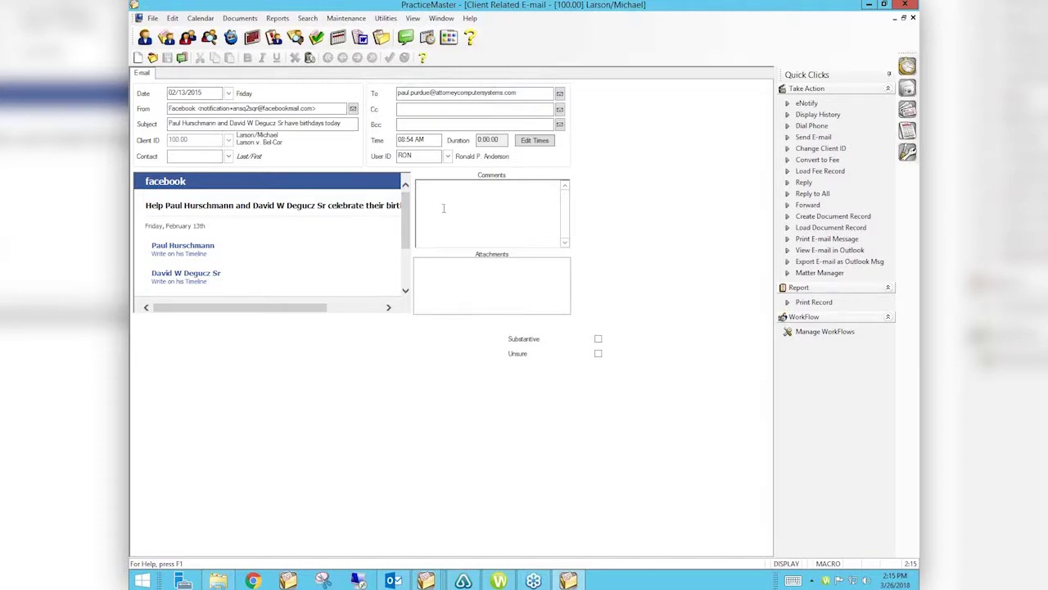
pyautogui.click(913, 17)
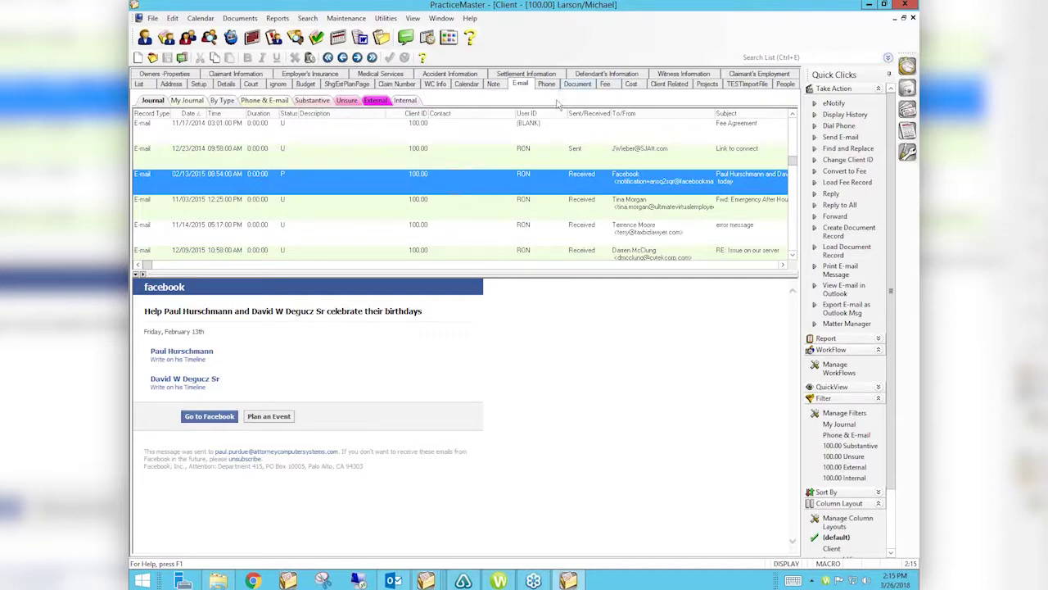
# Open the column layout manager for the client's e-mail journal and start a new column layout
pyautogui.click(467, 86)
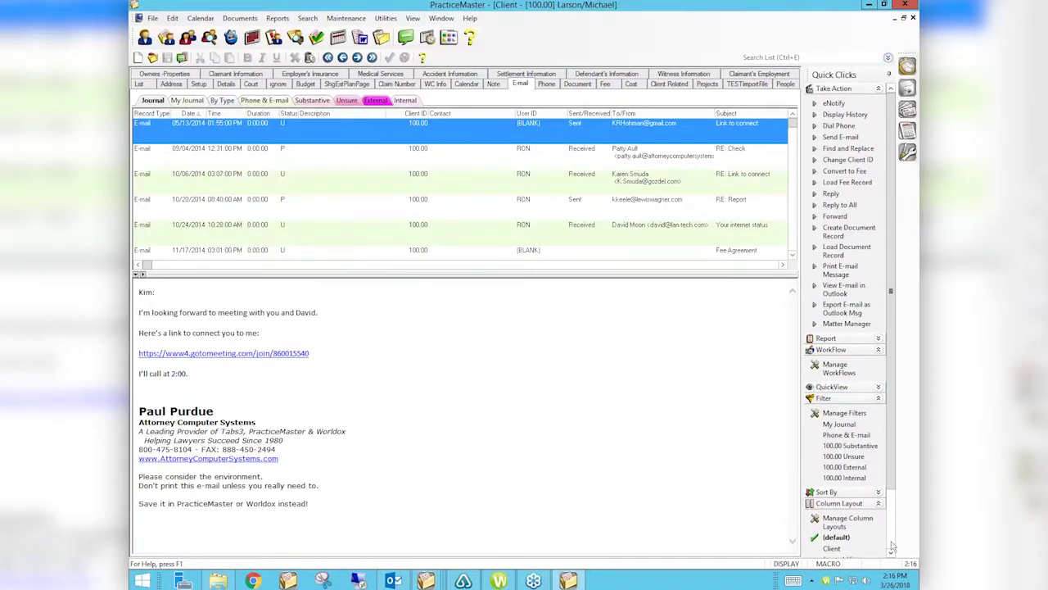
pyautogui.scroll(-2, 893, 545)
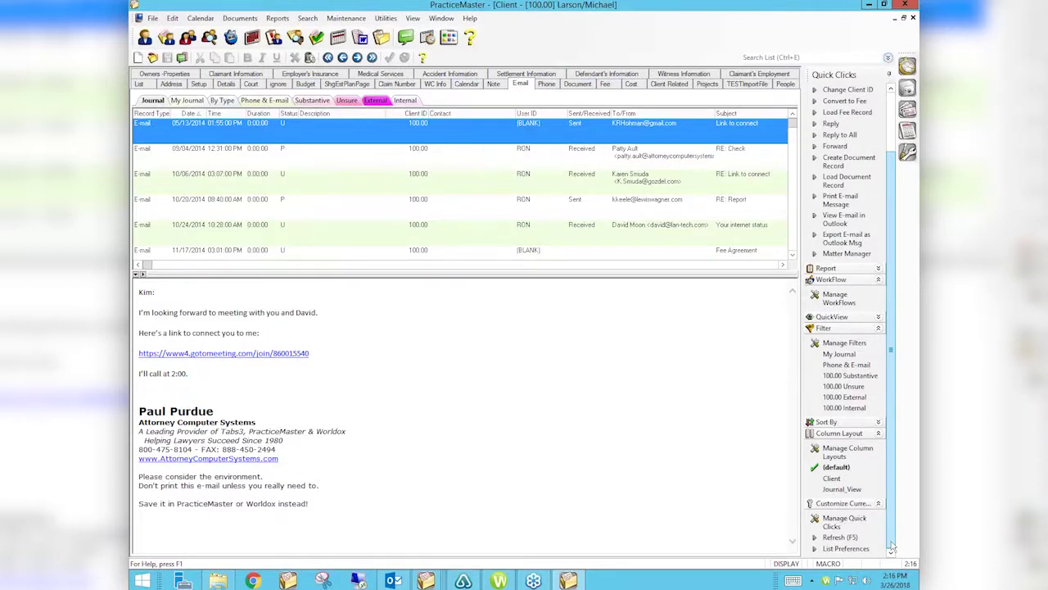
pyautogui.click(895, 111)
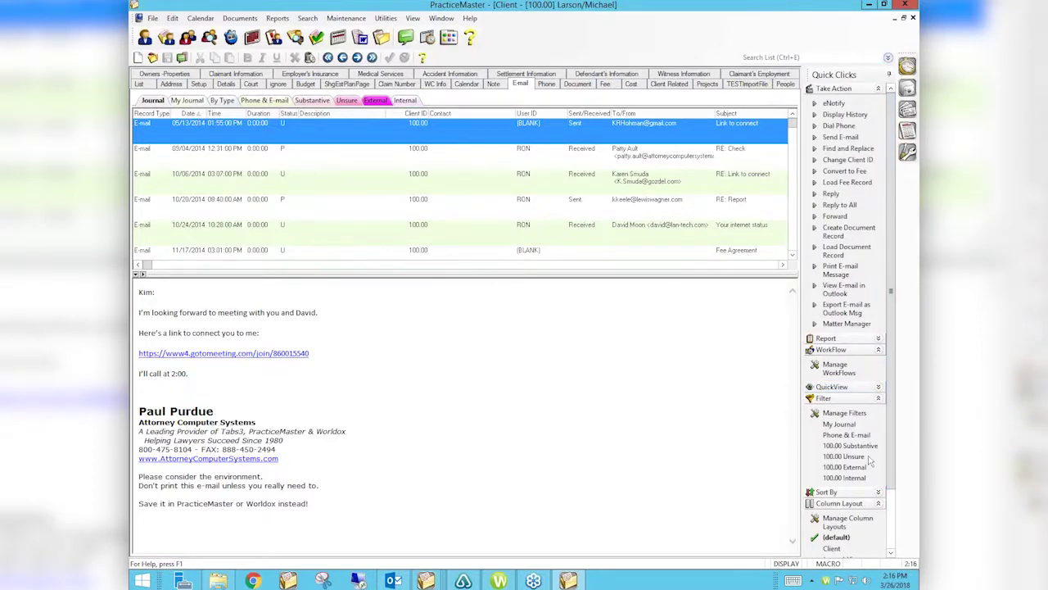
pyautogui.click(896, 506)
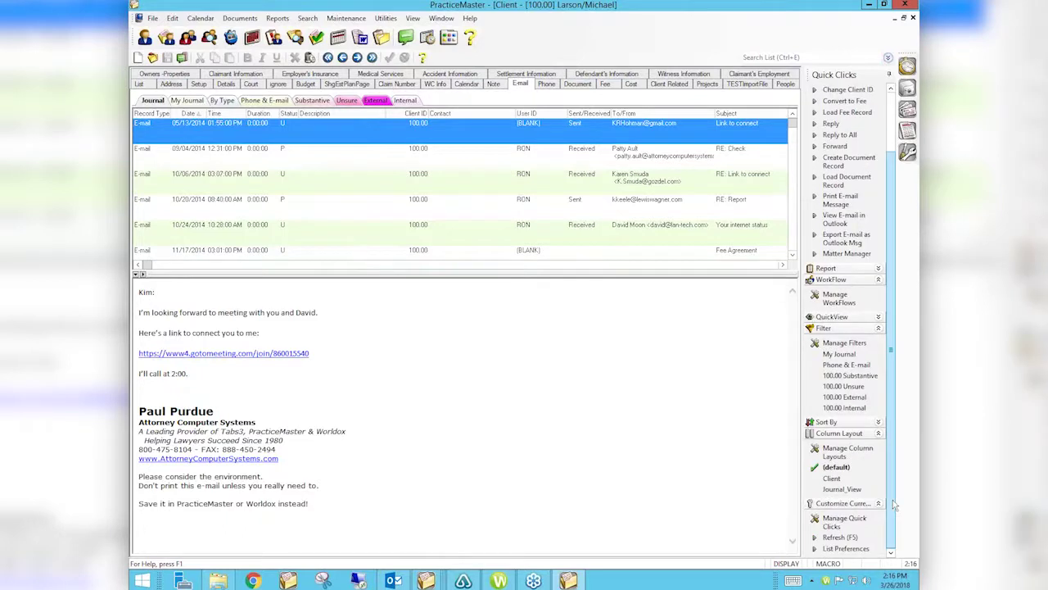
pyautogui.click(849, 447)
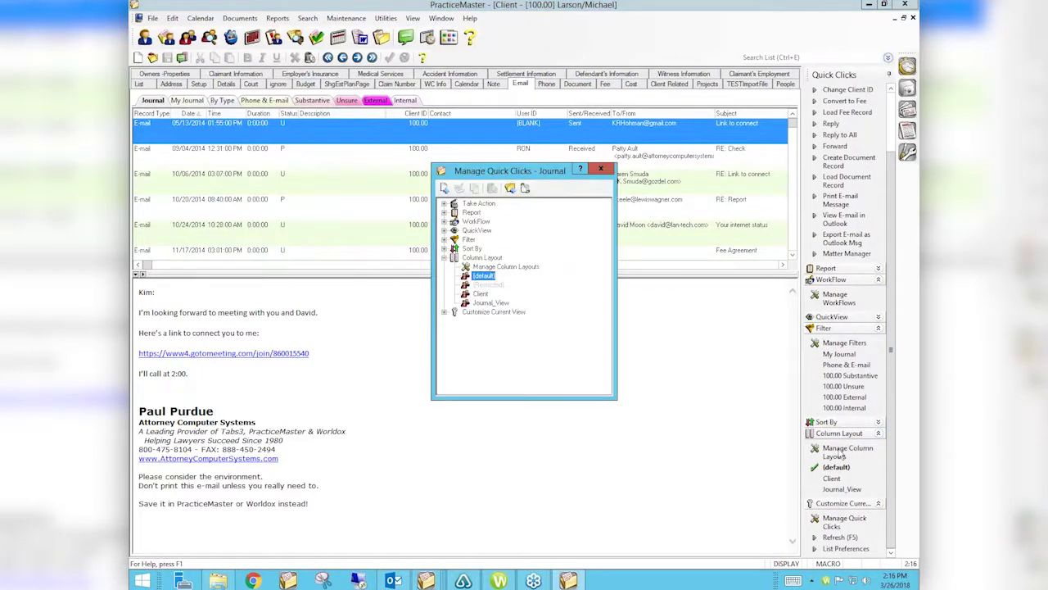
pyautogui.doubleClick(490, 259)
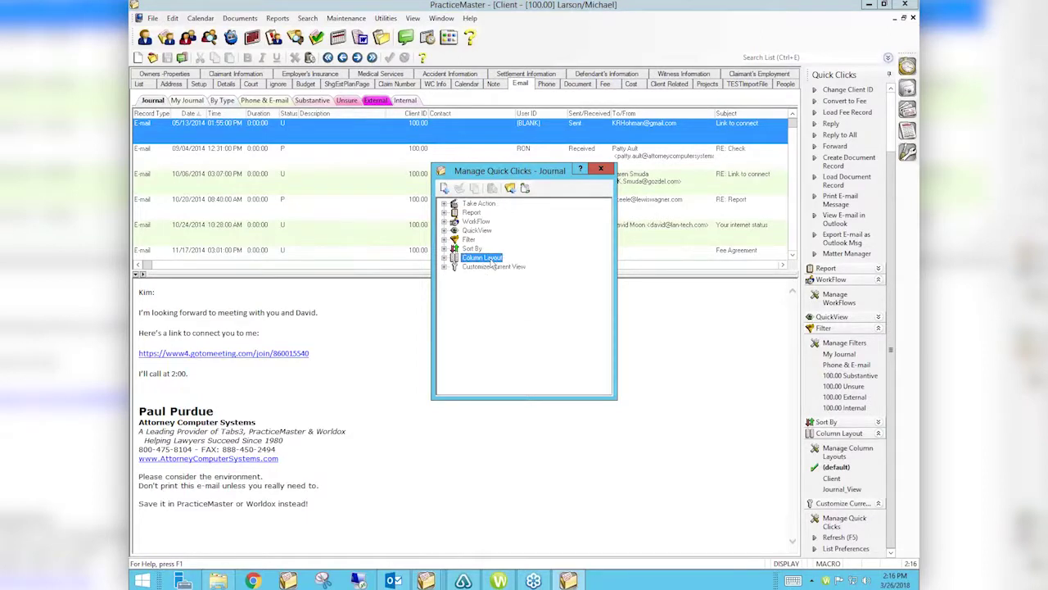
pyautogui.doubleClick(490, 258)
pyautogui.rightClick(501, 261)
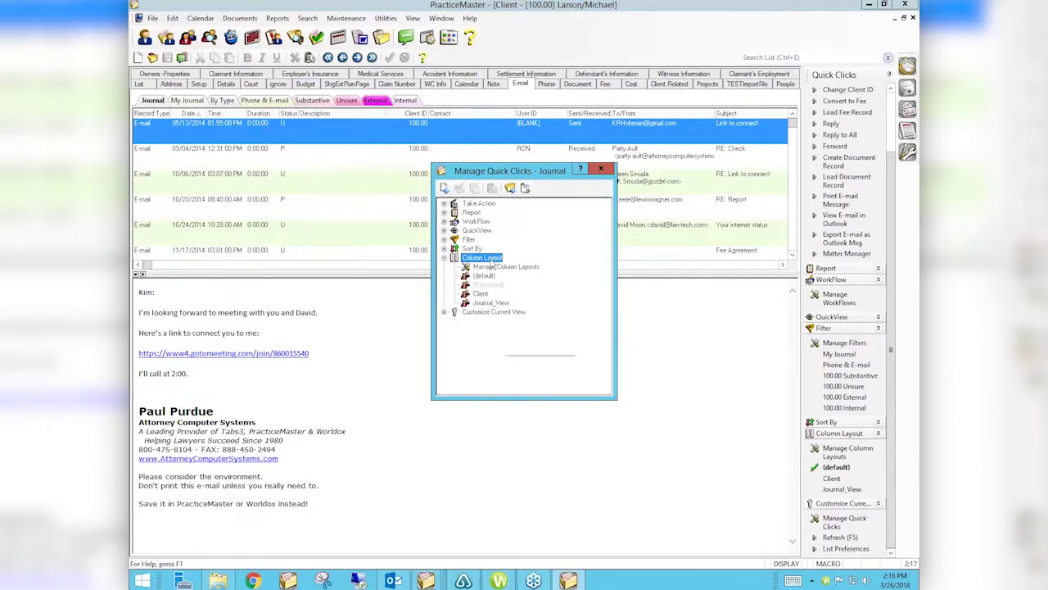
pyautogui.click(527, 270)
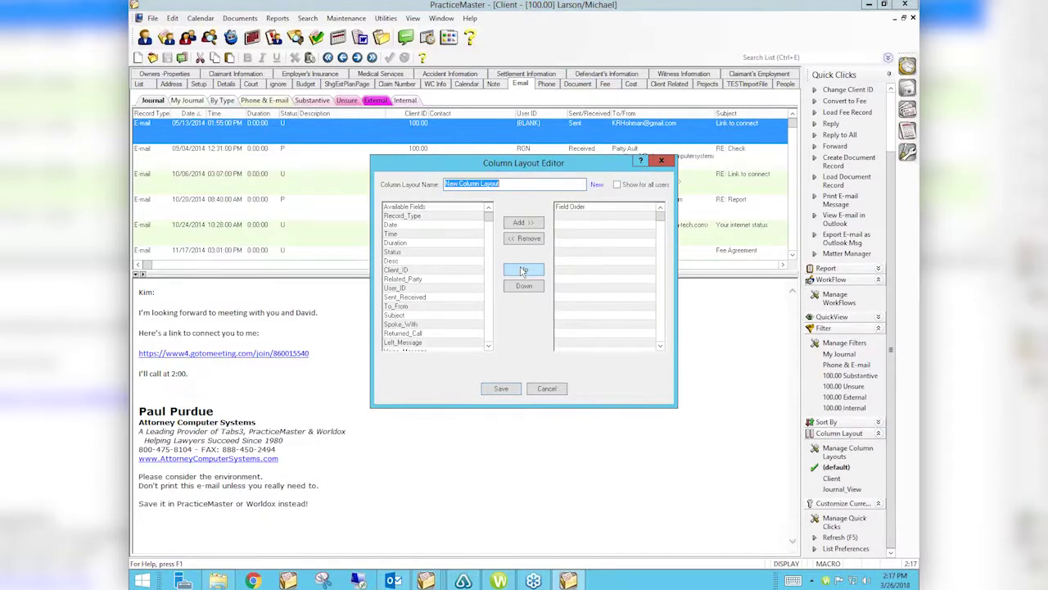
# Add the Date and Desc fields to the new column layout, save it, and view the 10/06/2014 e-mail in the journal with it
pyautogui.doubleClick(419, 227)
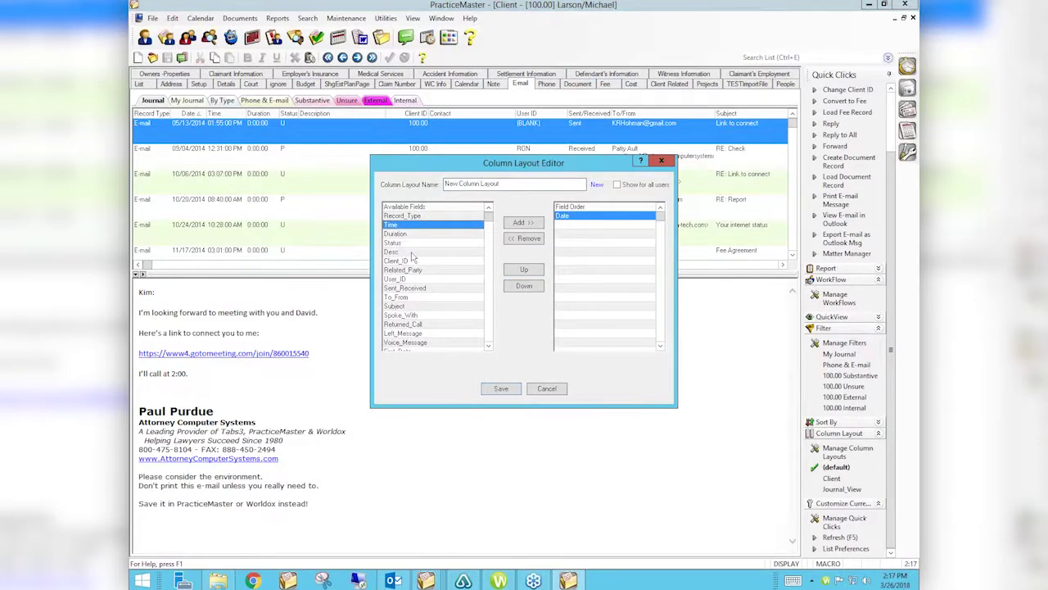
pyautogui.doubleClick(412, 253)
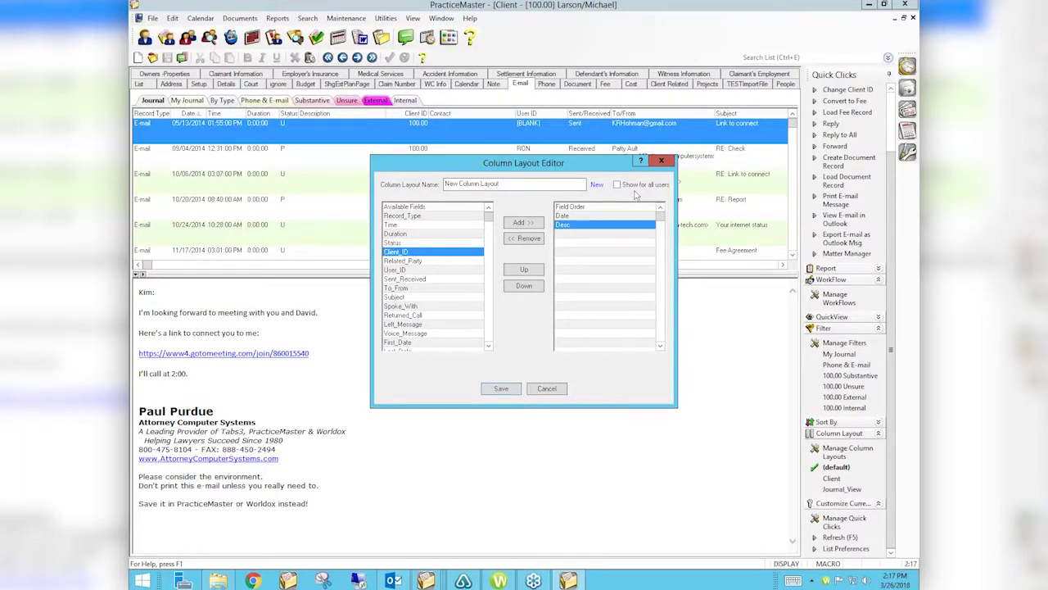
pyautogui.click(501, 389)
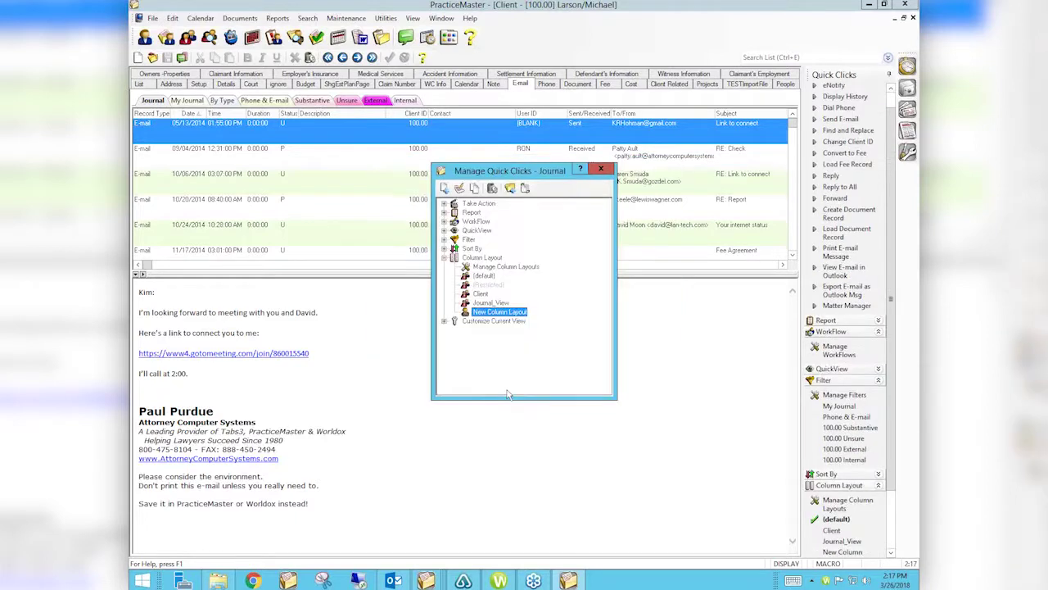
pyautogui.click(606, 172)
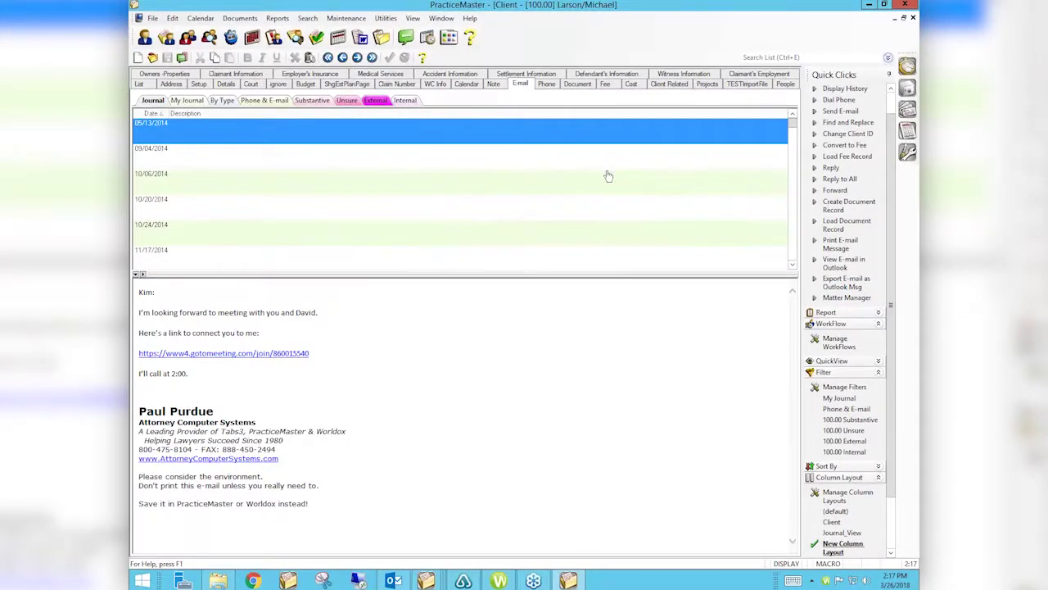
pyautogui.click(608, 177)
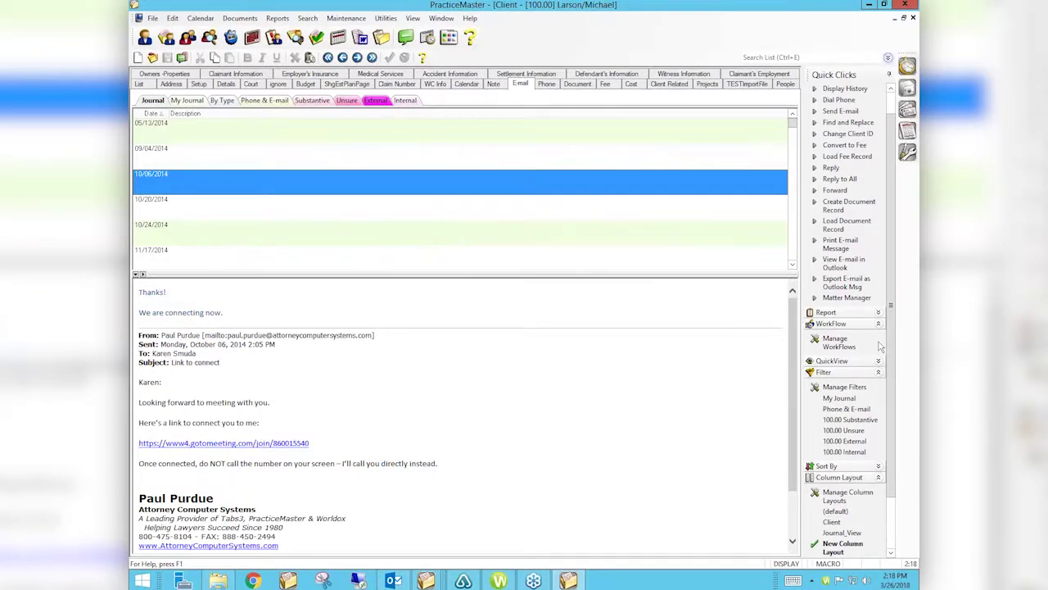
# Show the new column layout for all users, rename it to the presenter's first name followed by "Sample", and save it
pyautogui.click(849, 495)
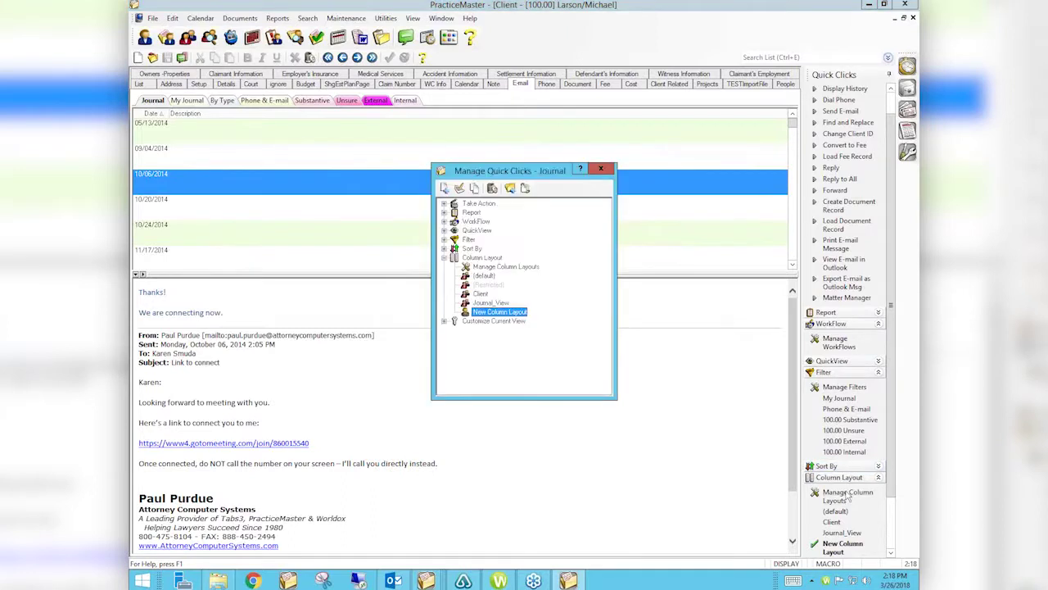
pyautogui.doubleClick(489, 313)
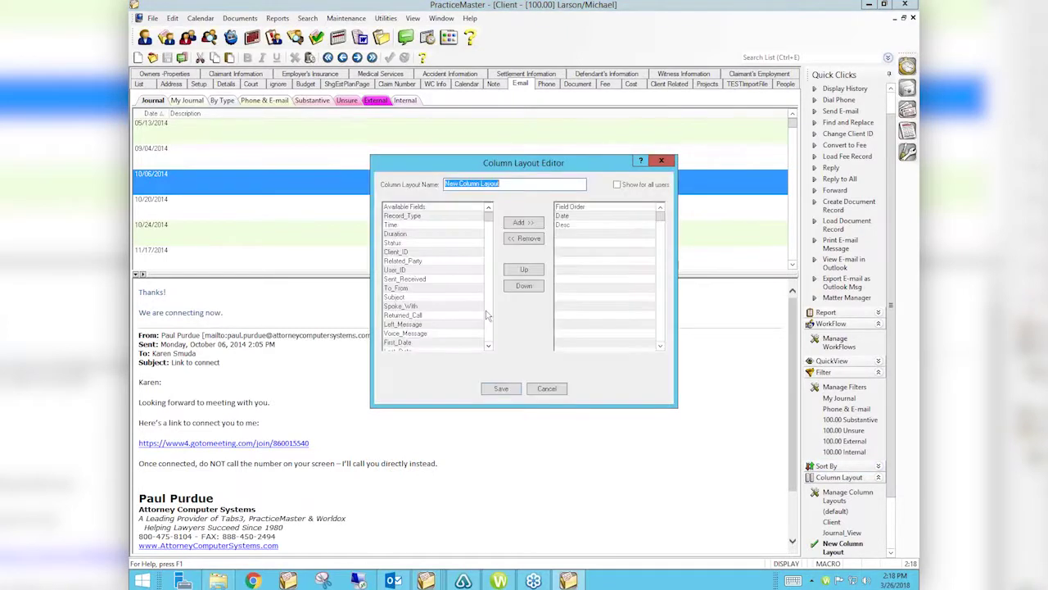
pyautogui.click(629, 187)
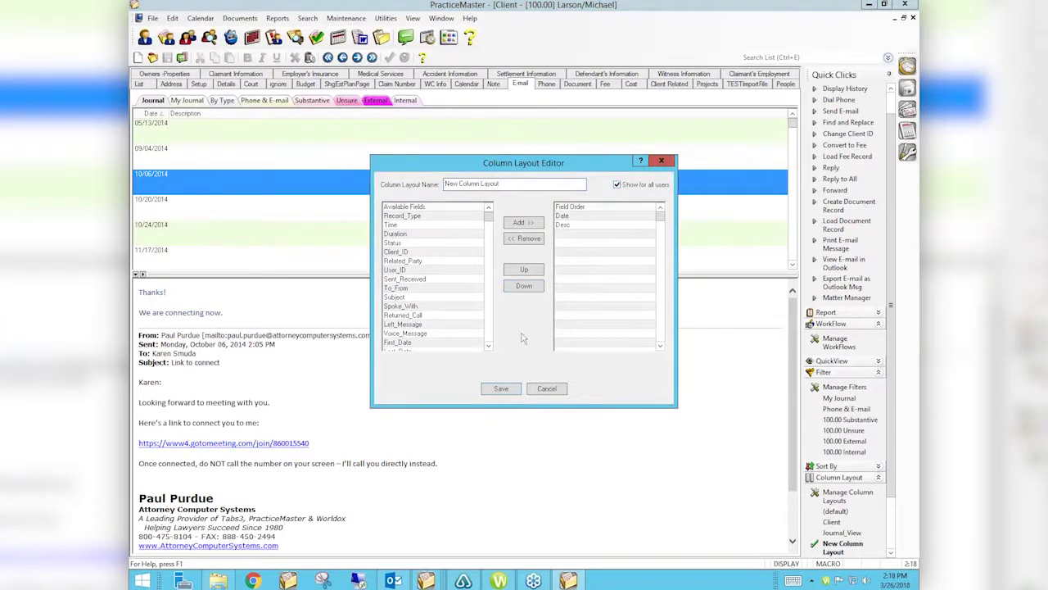
pyautogui.moveTo(501, 184); pyautogui.dragTo(442, 184)
pyautogui.write("Paul's Sample")
pyautogui.press('Return')
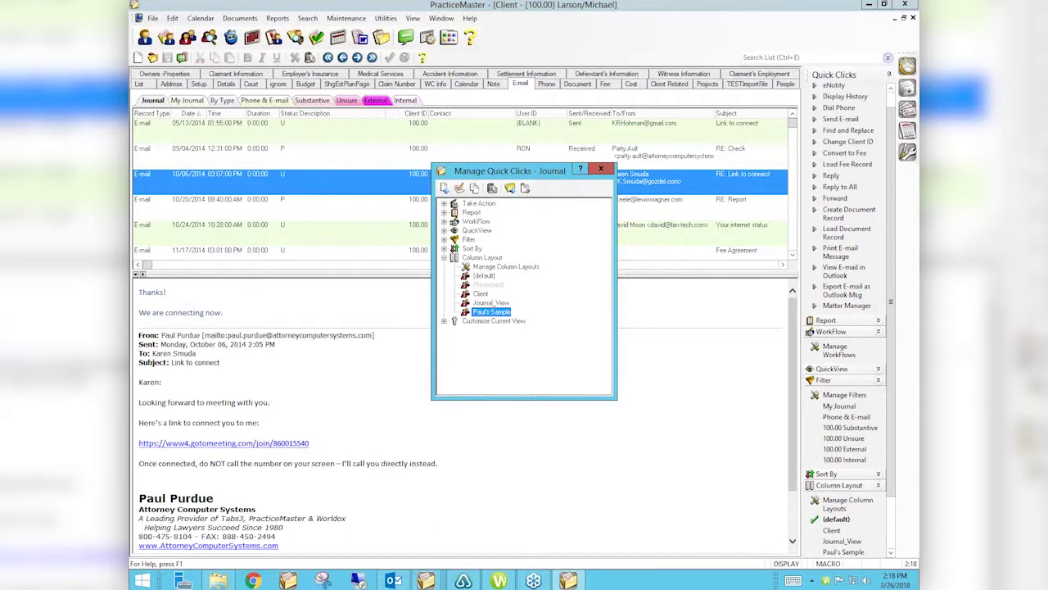
# Review the management commands available for the shared sample column layout, and close the layout manager
pyautogui.click(835, 506)
pyautogui.rightClick(492, 316)
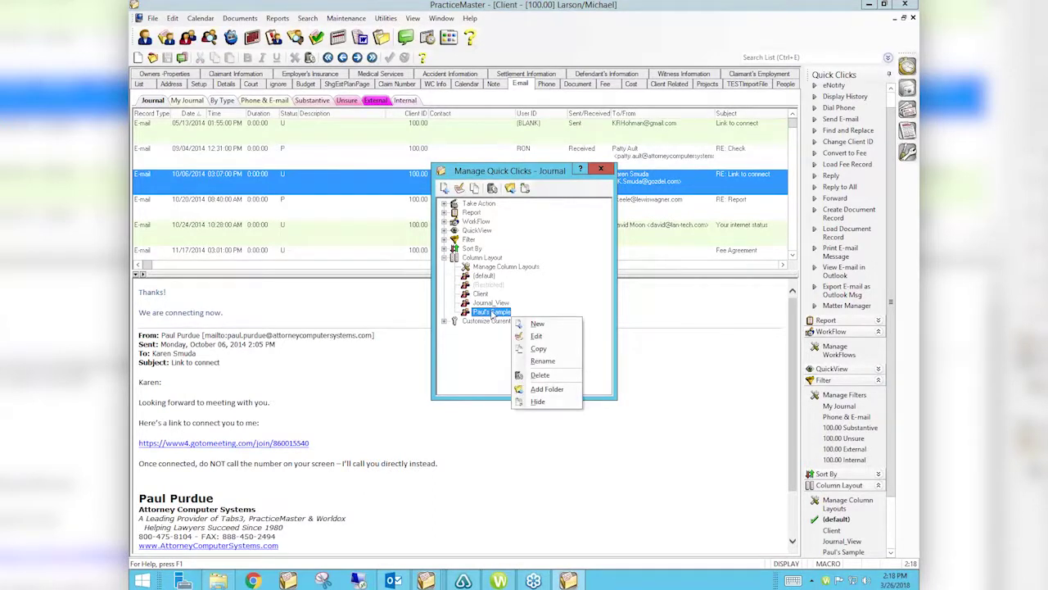
pyautogui.click(565, 270)
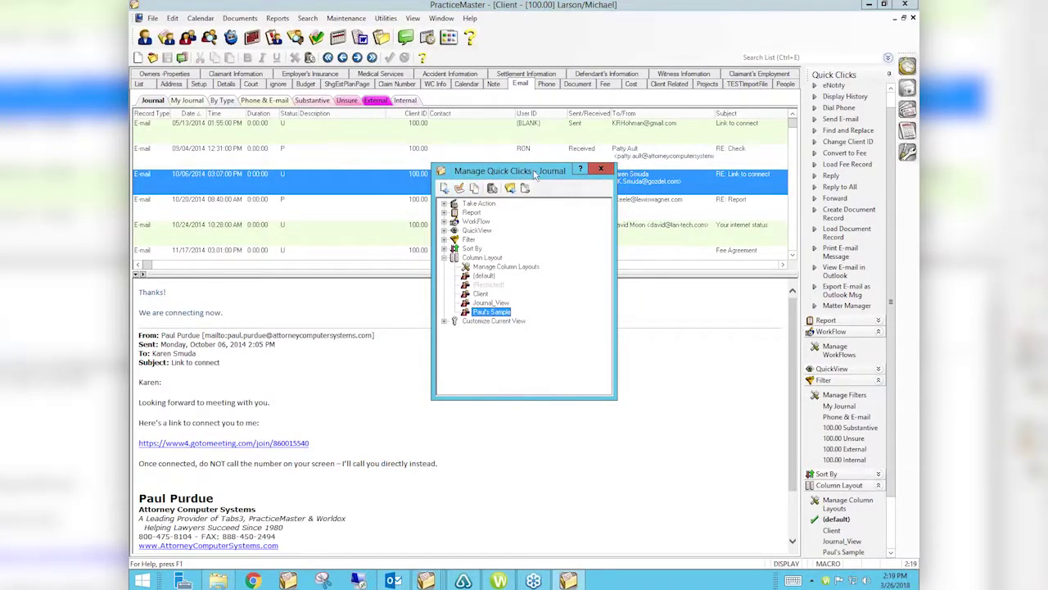
pyautogui.rightClick(490, 316)
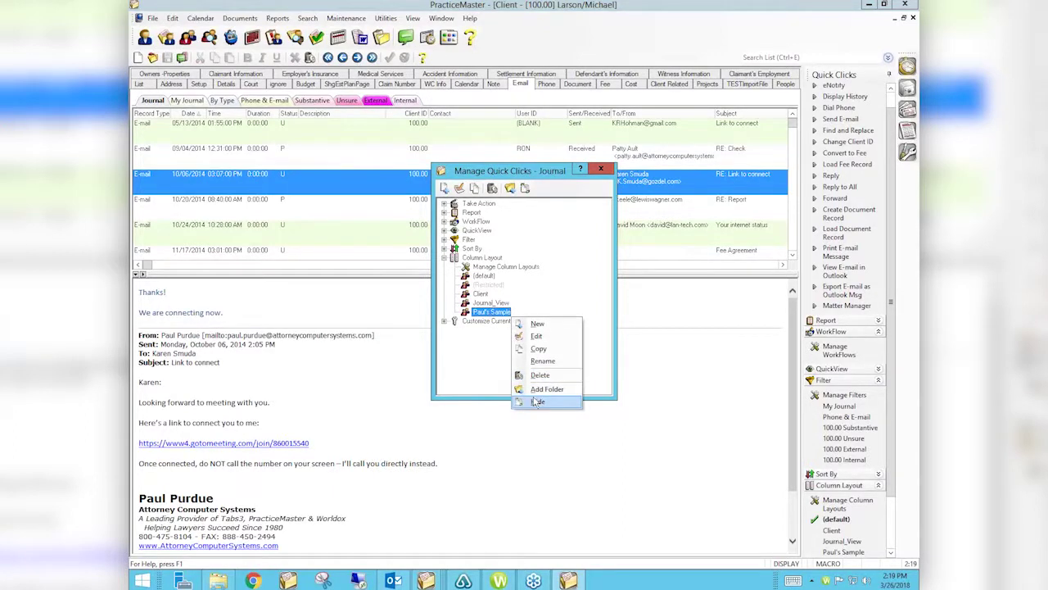
pyautogui.click(585, 283)
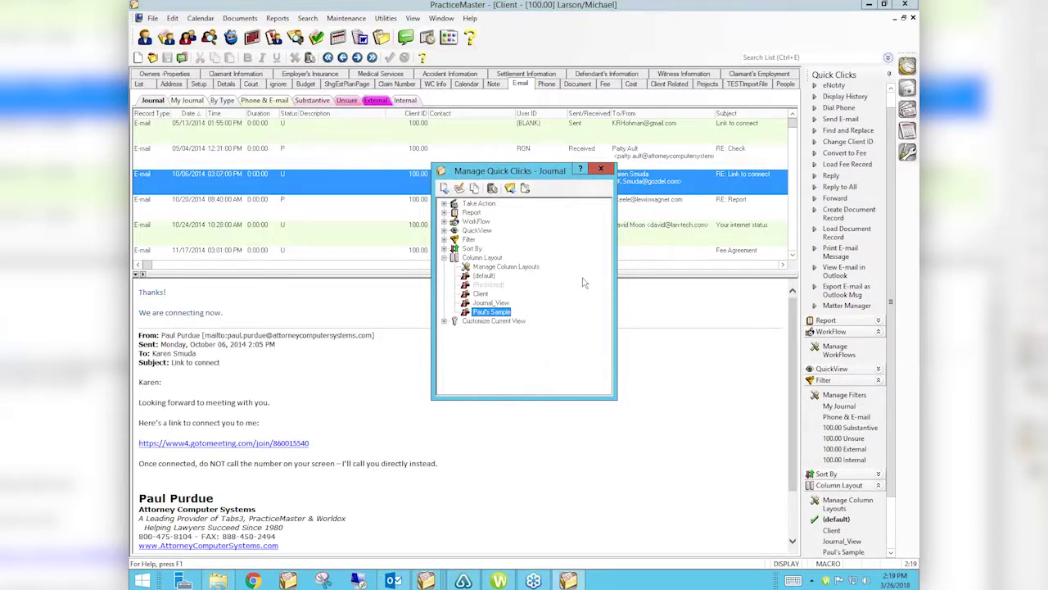
pyautogui.click(602, 170)
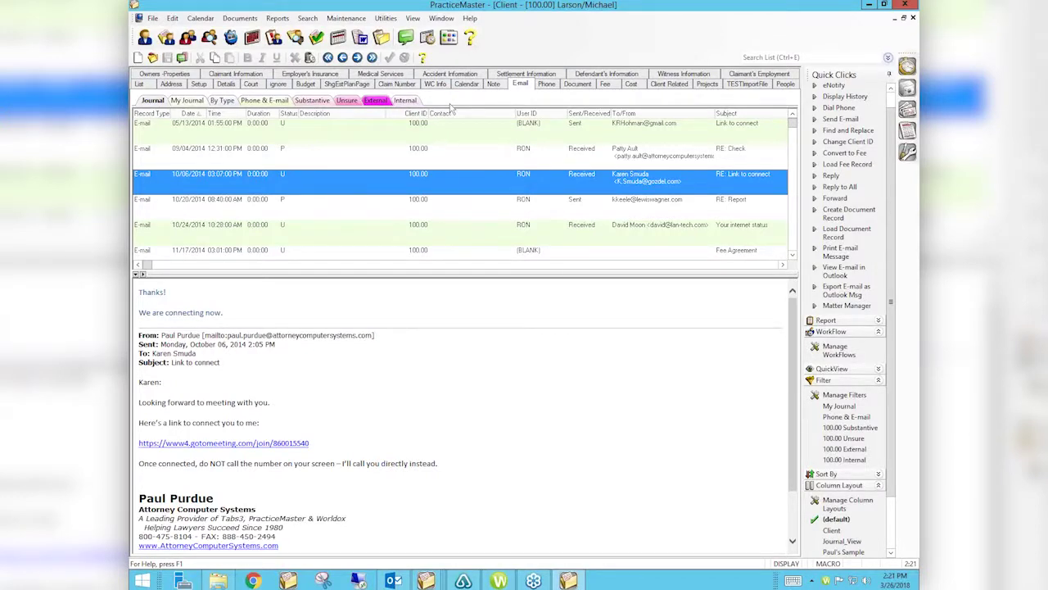
# Check the installed PracticeMaster version and edition, and locate the command for checking for updates
pyautogui.click(471, 20)
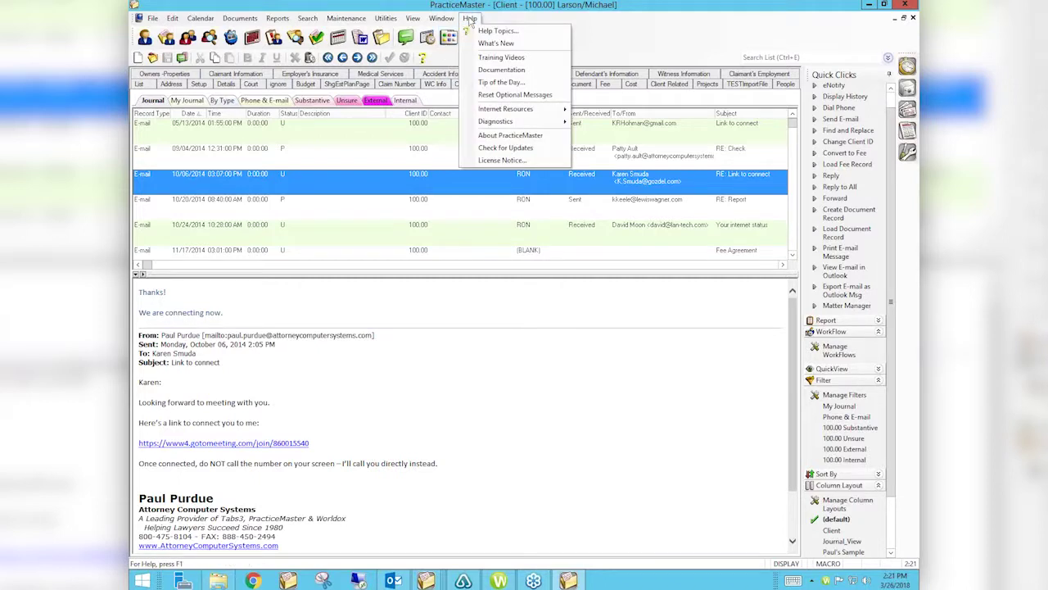
pyautogui.click(514, 136)
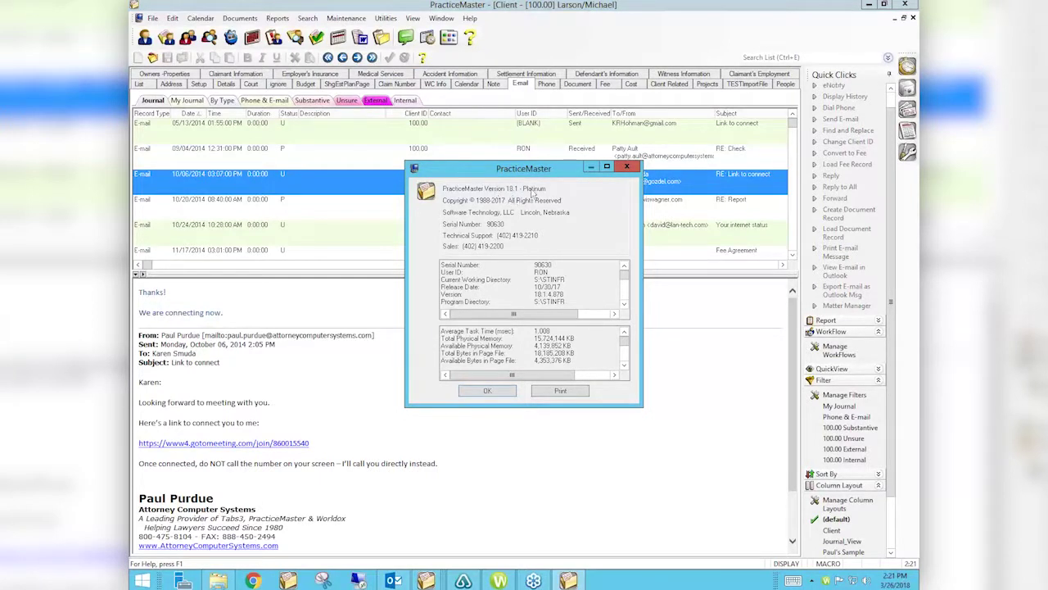
pyautogui.click(501, 393)
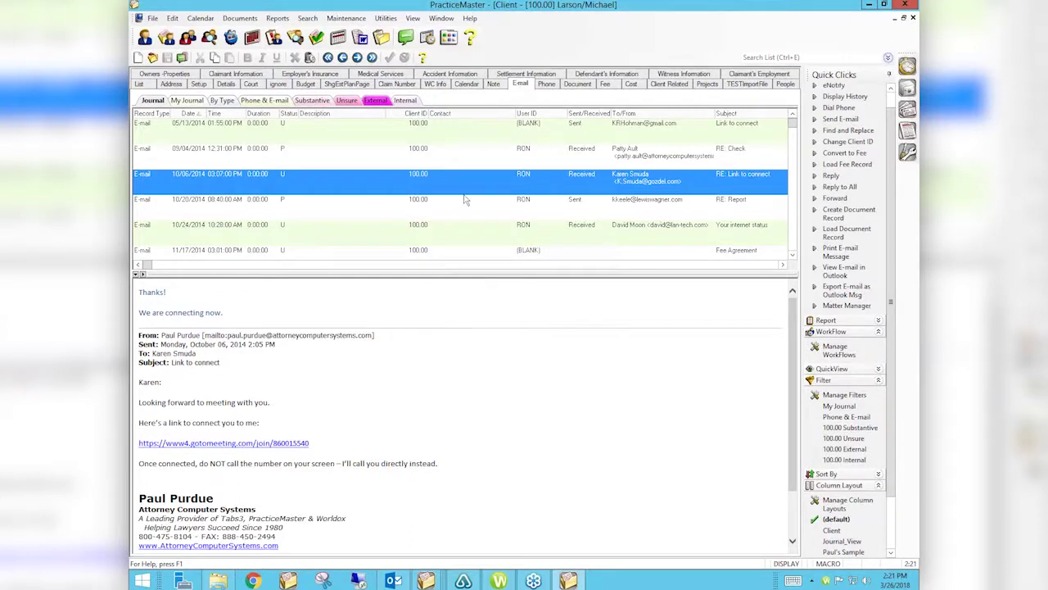
pyautogui.click(470, 19)
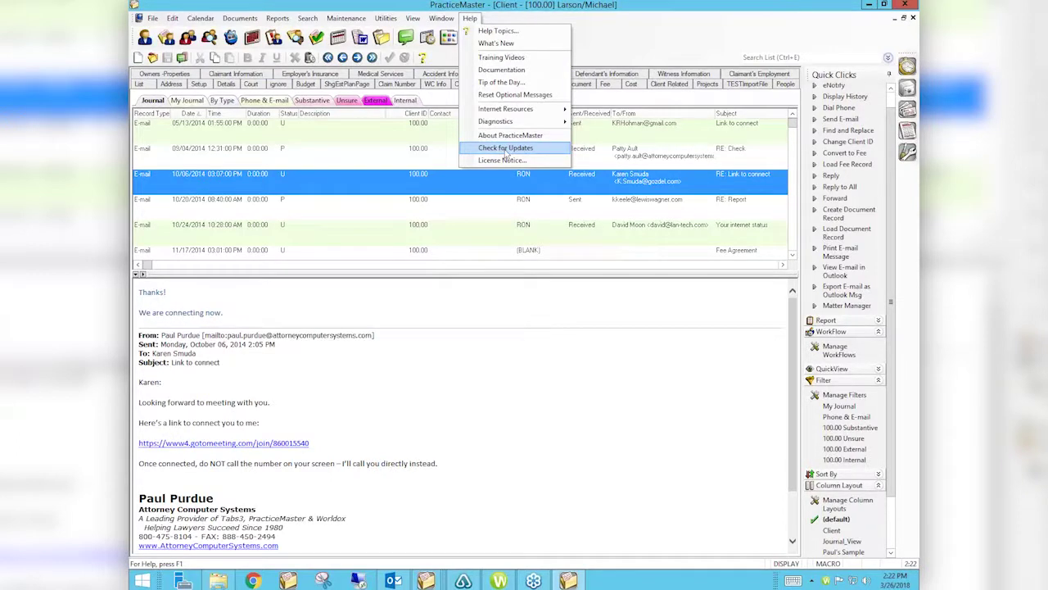
# Switch to Chrome and open the Attorney Computer Systems website at attorneycomputersystems.com
pyautogui.click(254, 580)
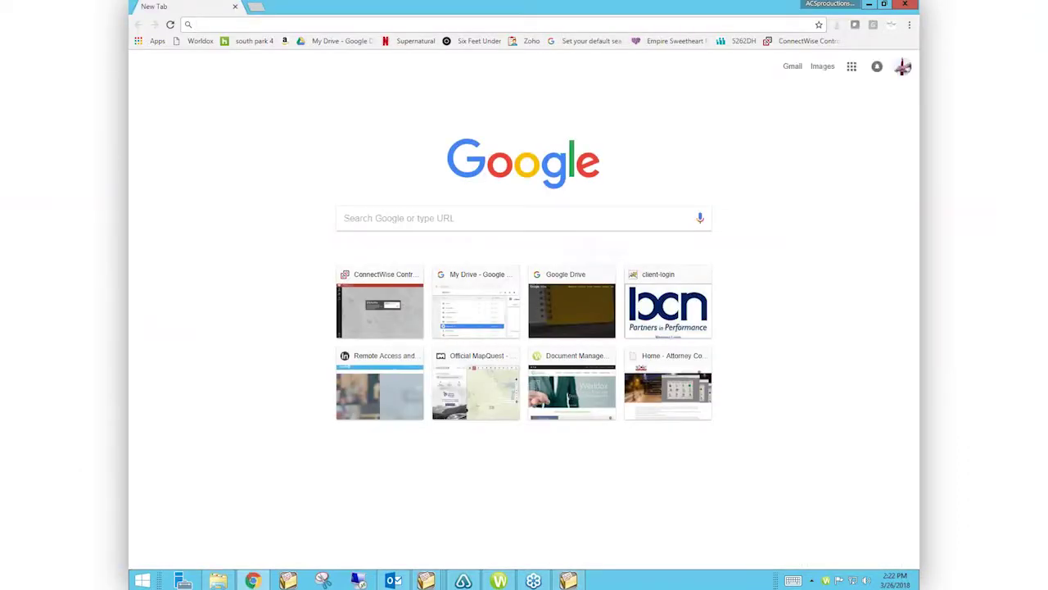
pyautogui.write('att')
pyautogui.press('Down')
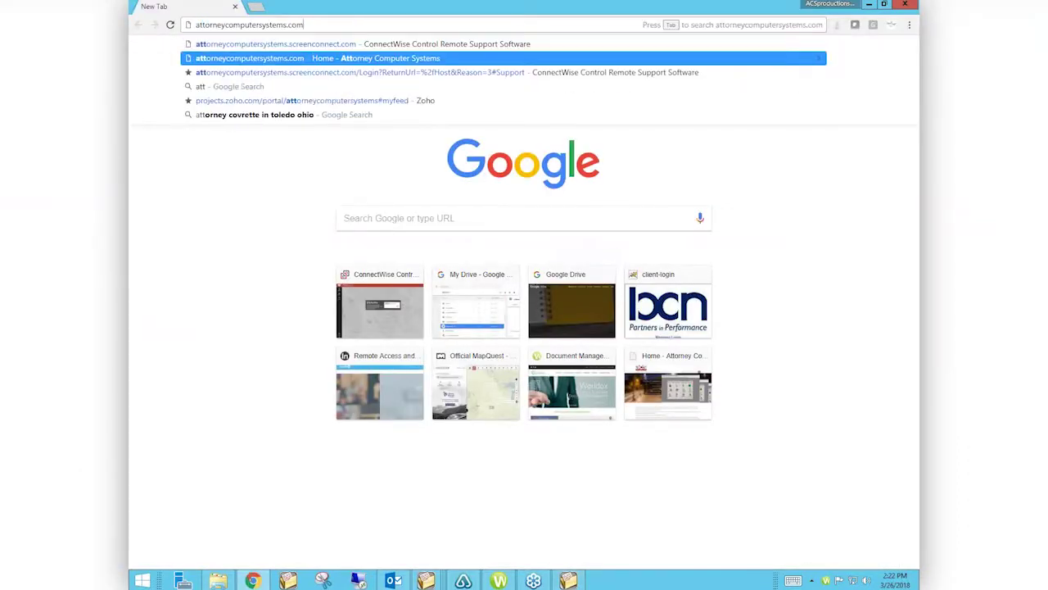
pyautogui.press('Return')
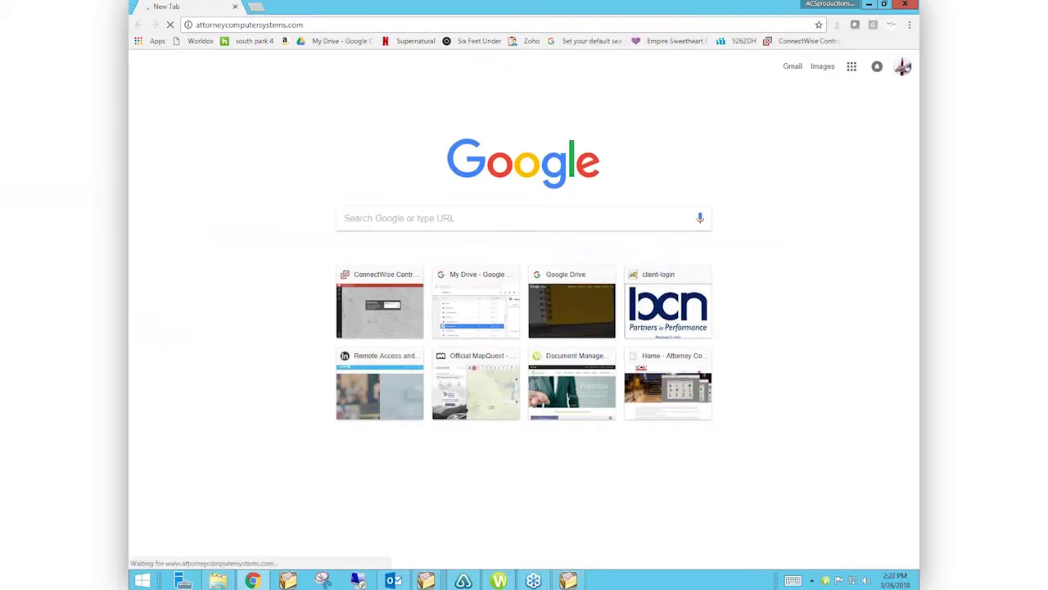
pyautogui.click(322, 24)
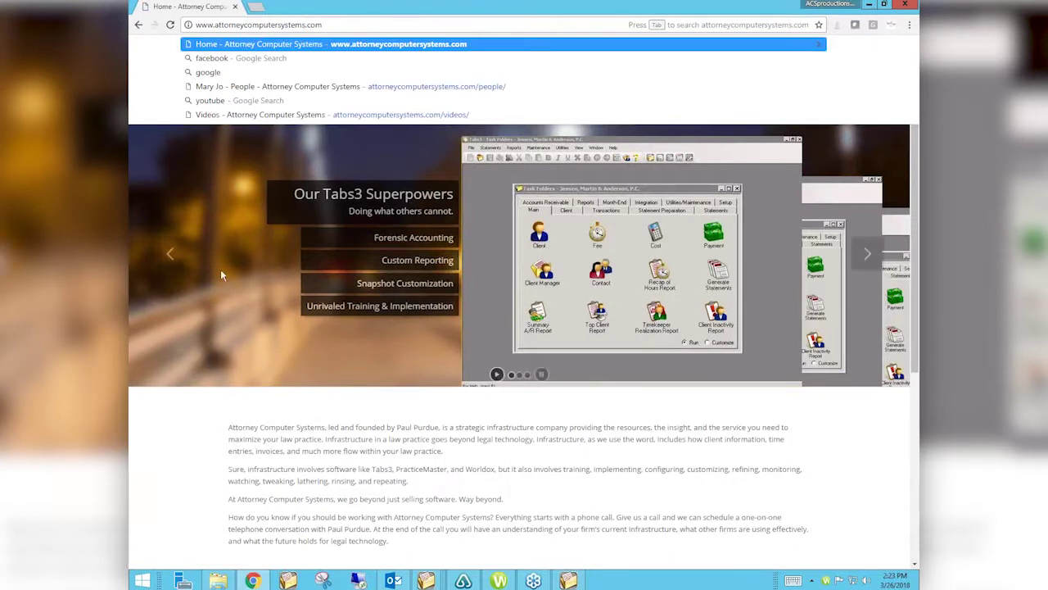
pyautogui.click(171, 251)
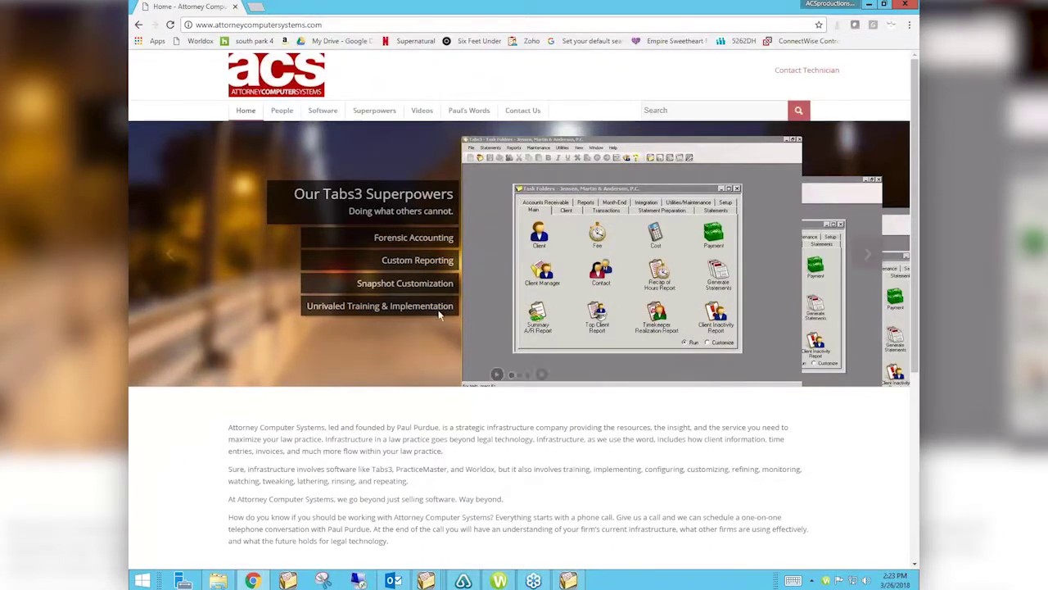
# Go to the website's Videos page and open the PracticeMaster Virtual User Group Meetings page
pyautogui.click(426, 111)
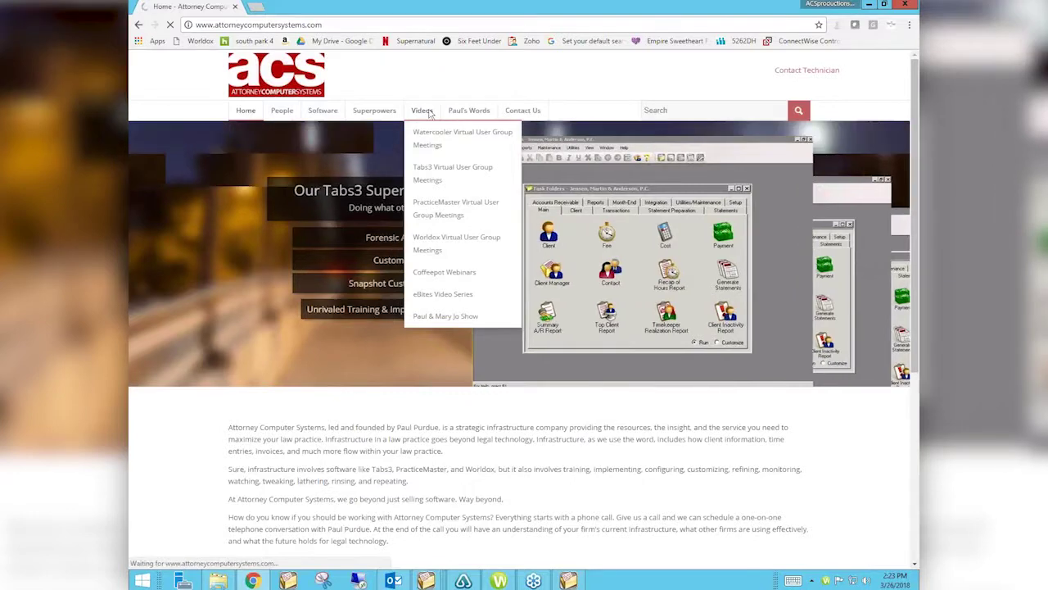
pyautogui.scroll(-1, 430, 114)
pyautogui.scroll(-2, 430, 114)
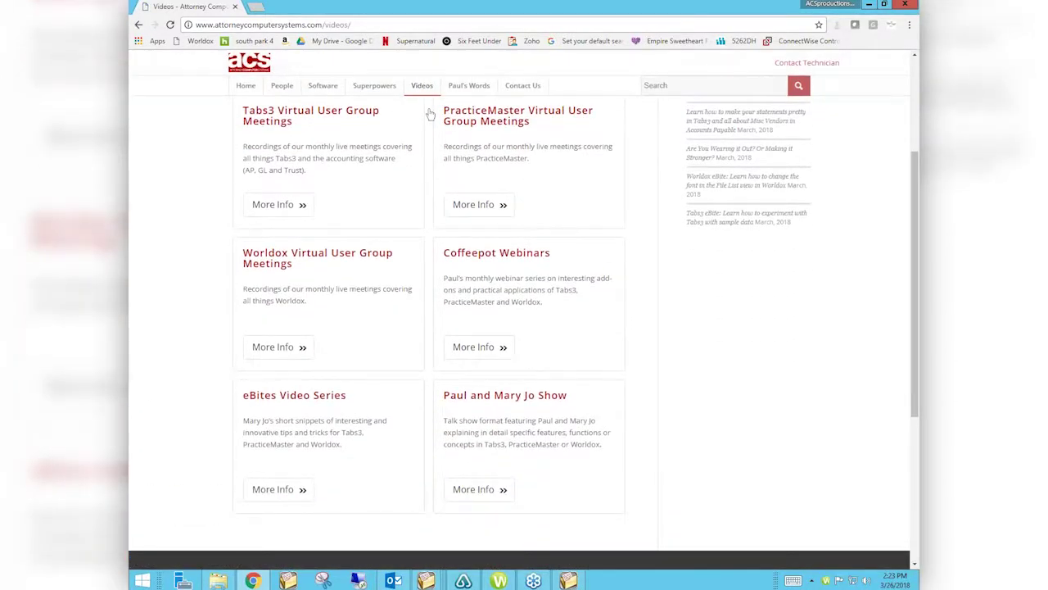
pyautogui.scroll(1, 430, 114)
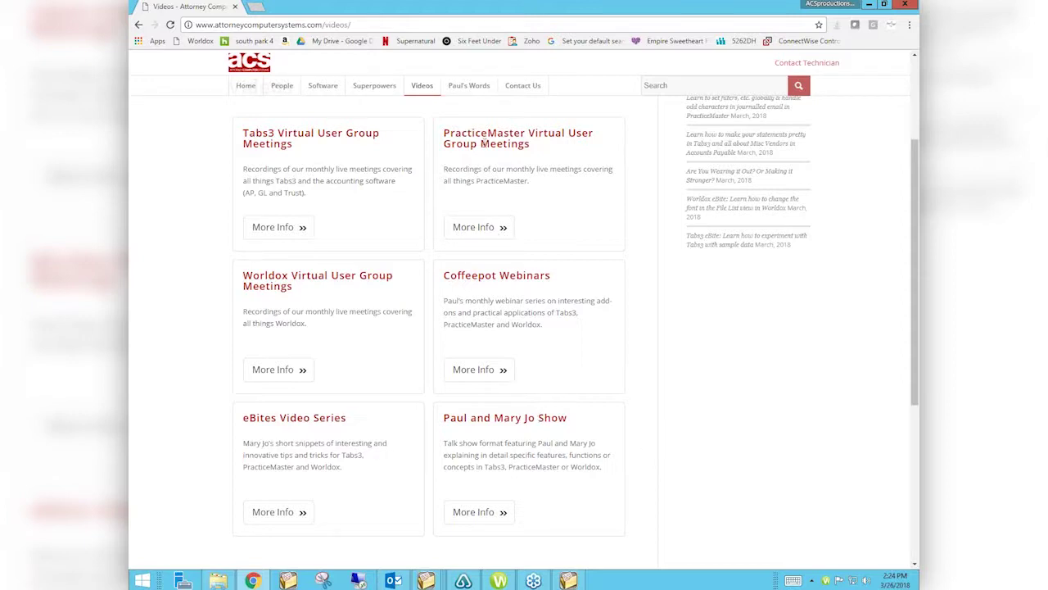
pyautogui.click(480, 185)
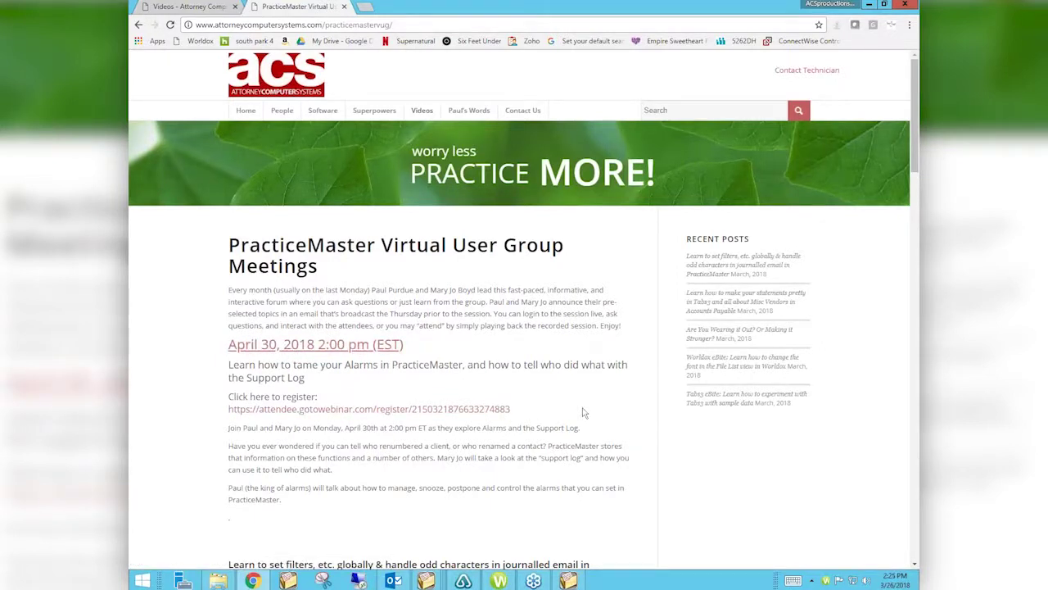
# Review the upcoming session and the past recordings listed on the PracticeMaster Virtual User Group Meetings page
pyautogui.scroll(-1, 476, 406)
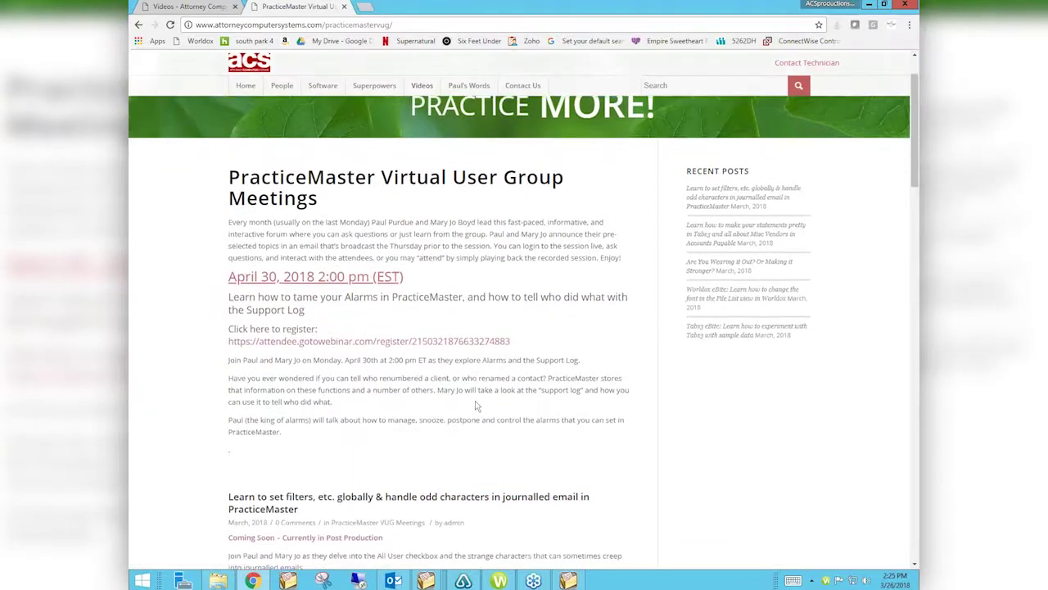
pyautogui.scroll(-3, 477, 407)
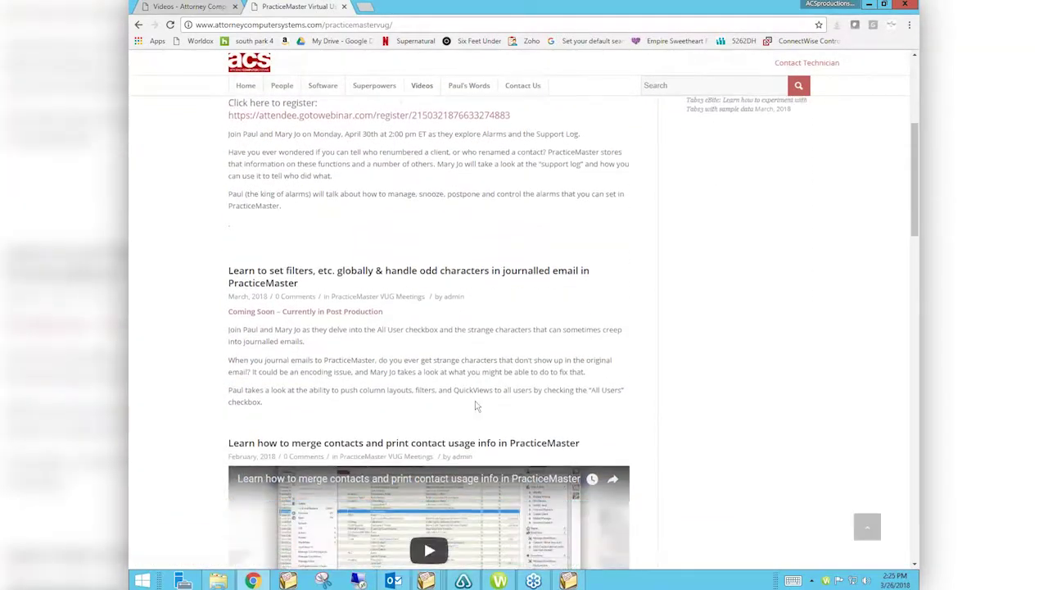
pyautogui.scroll(-2, 477, 407)
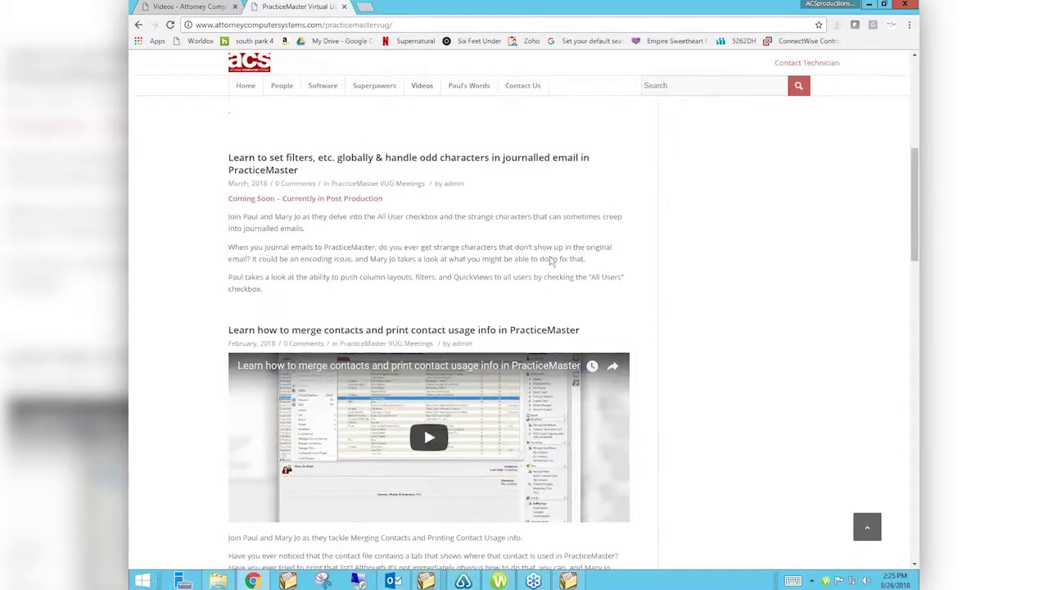
pyautogui.scroll(-3, 706, 380)
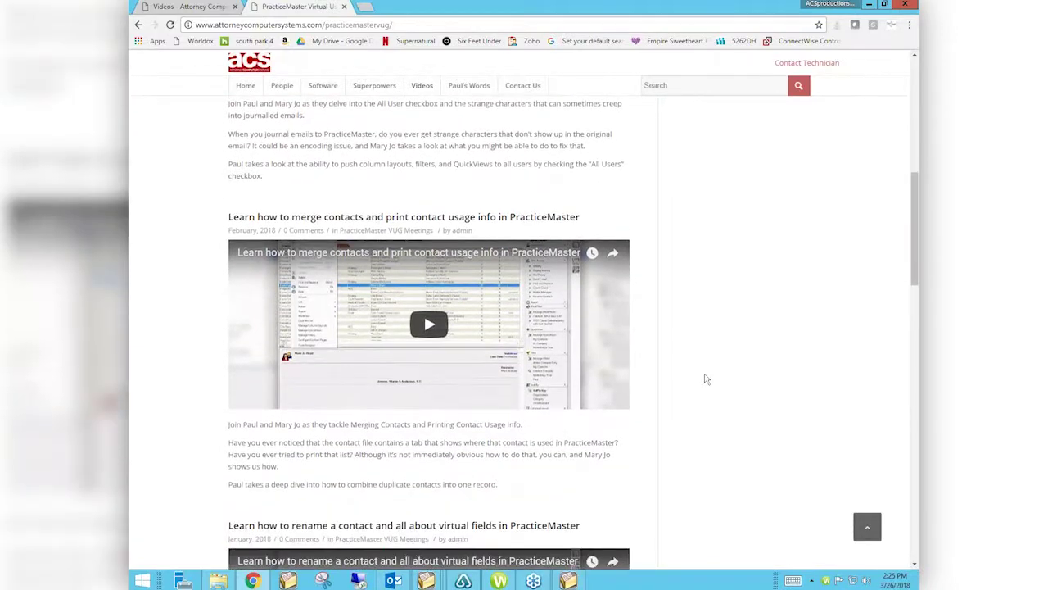
pyautogui.scroll(-3, 706, 379)
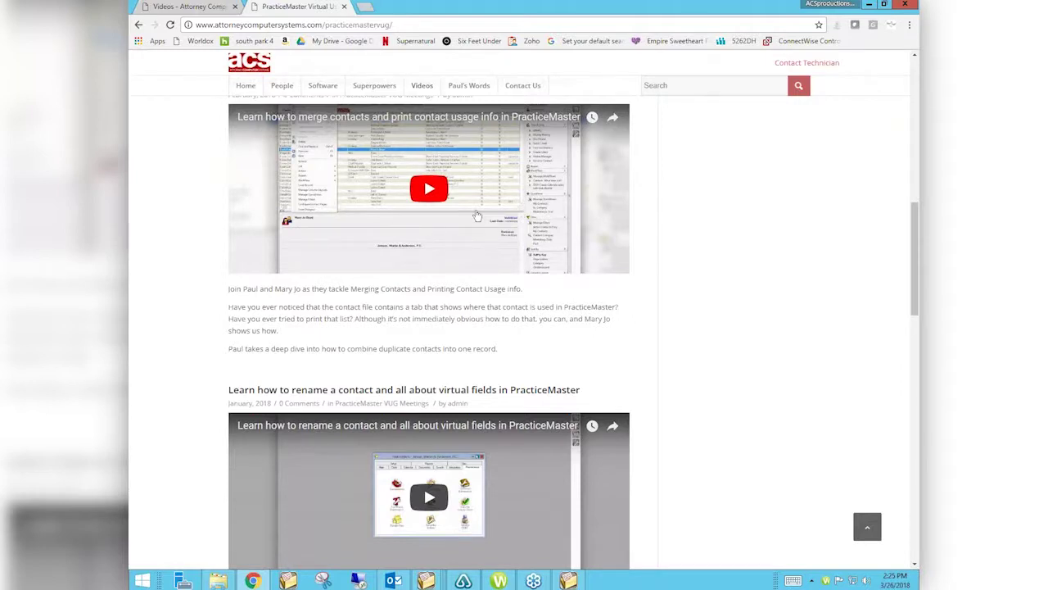
# Search the Attorney Computer Systems website for "email" and load the full results page
pyautogui.click(721, 89)
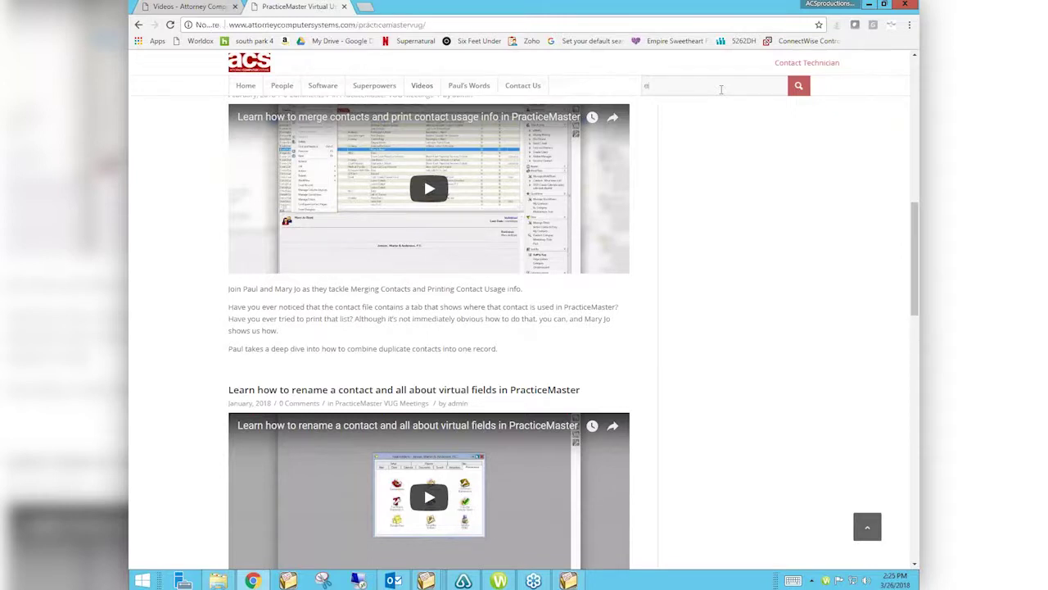
pyautogui.write('email')
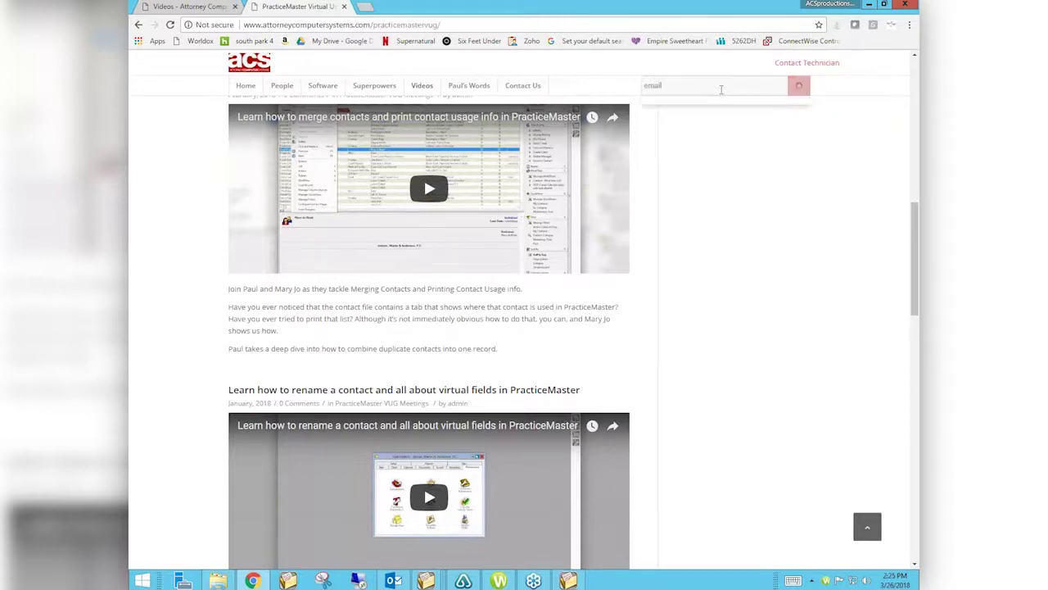
pyautogui.press('Return')
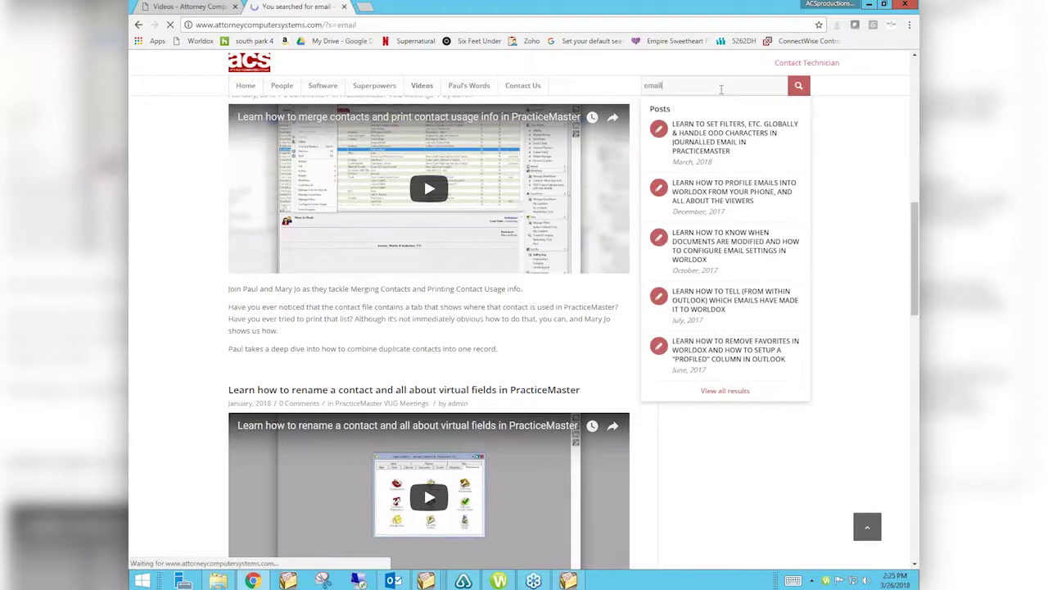